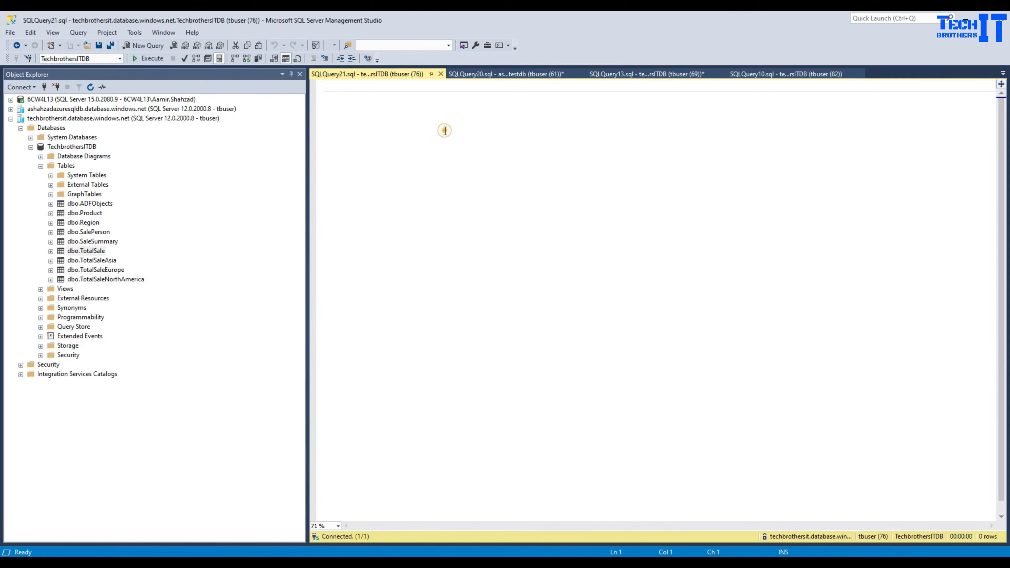
# - Write and run the query "Select * From dbo.TotalSale"
pyautogui.write('Select * ')
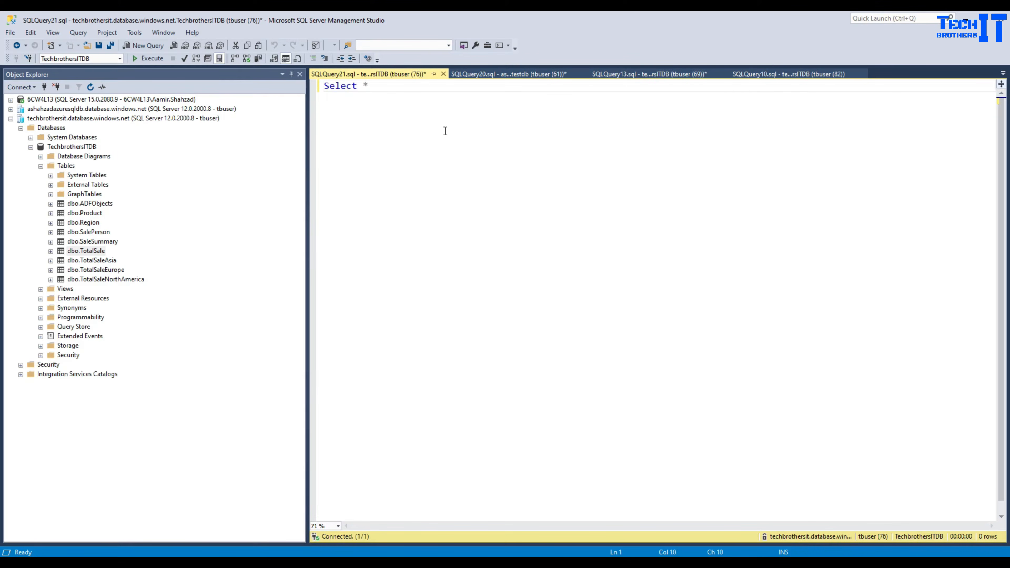
pyautogui.write('From dbo.tot')
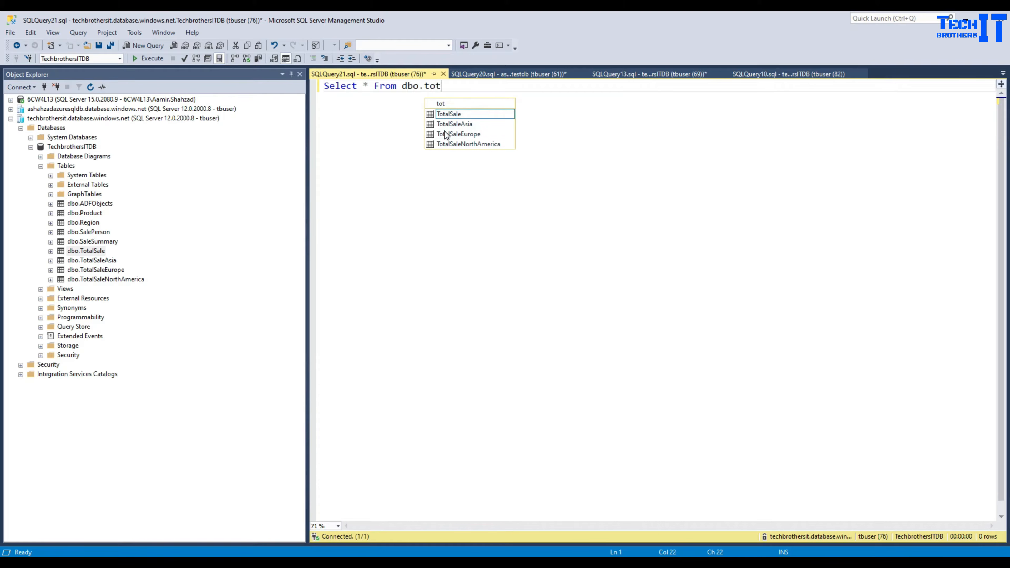
pyautogui.write('alSale')
pyautogui.click(148, 58)
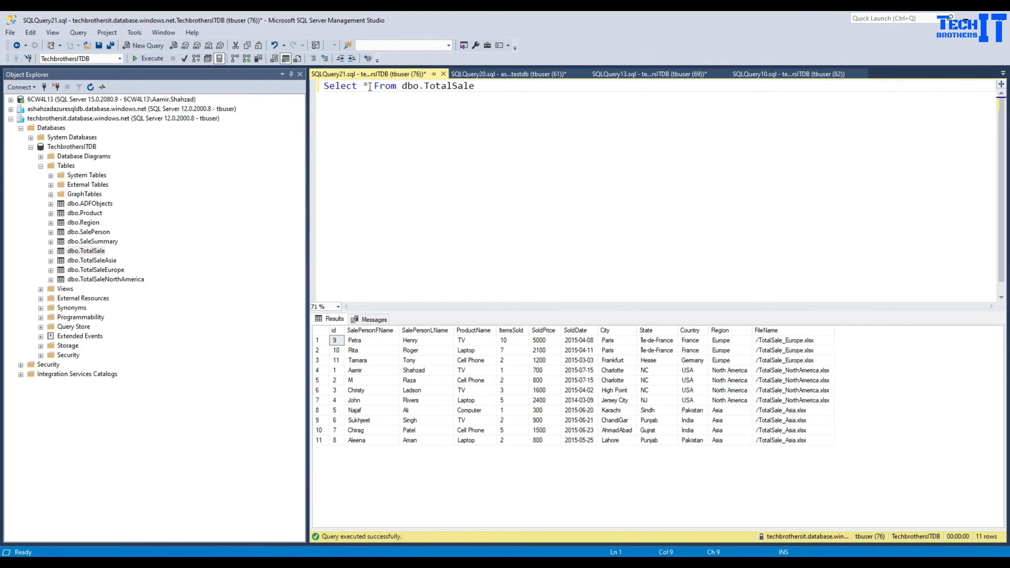
# - Replace the asterisk in the TotalSale query with "max(id) as Maxid,Min(id) as Minid"
pyautogui.press('BackSpace')
pyautogui.write('max')
pyautogui.write('(id) as ')
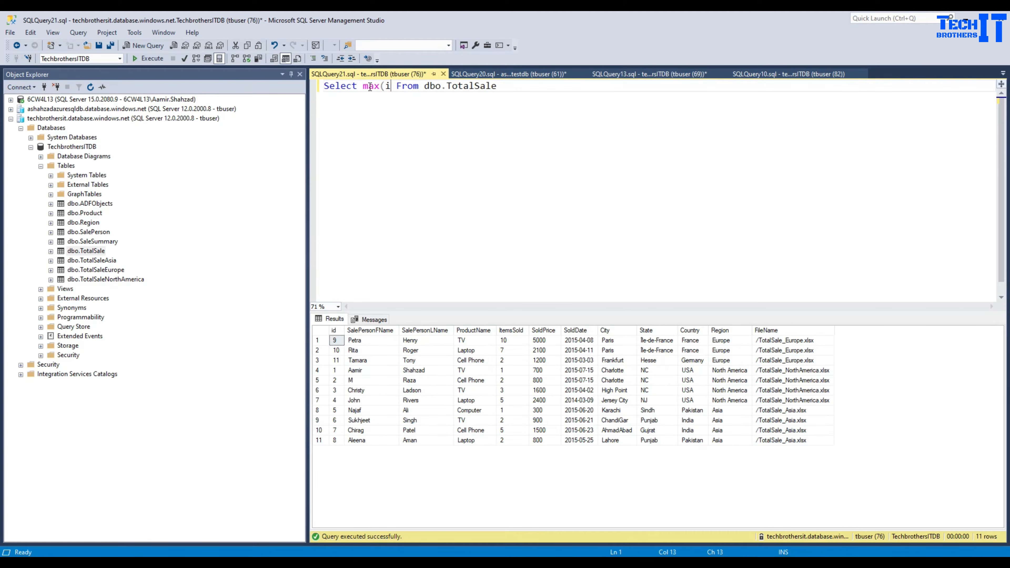
pyautogui.write('Maxi')
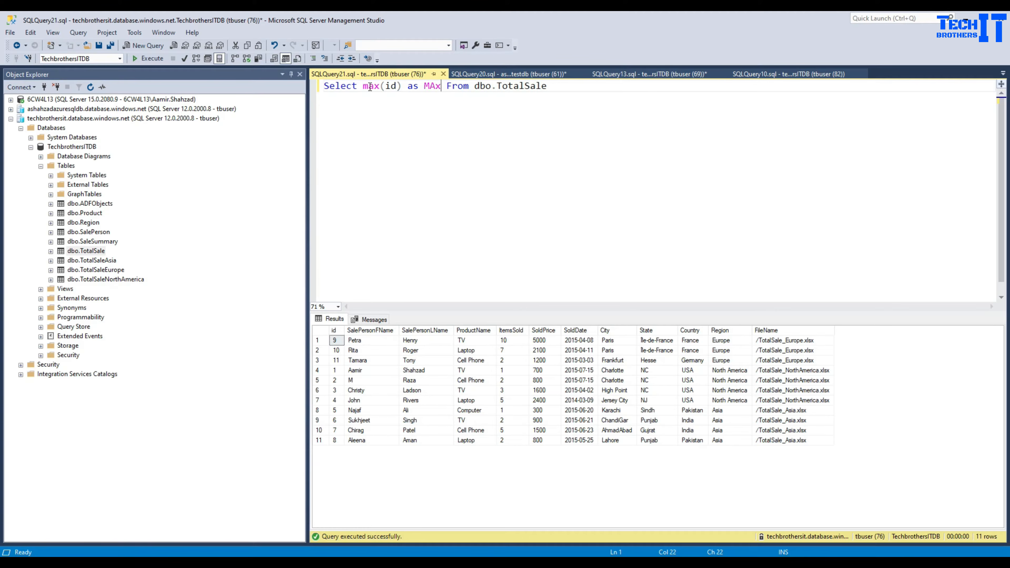
pyautogui.press('BackSpace')
pyautogui.press('BackSpace')
pyautogui.write('xid,Ming')
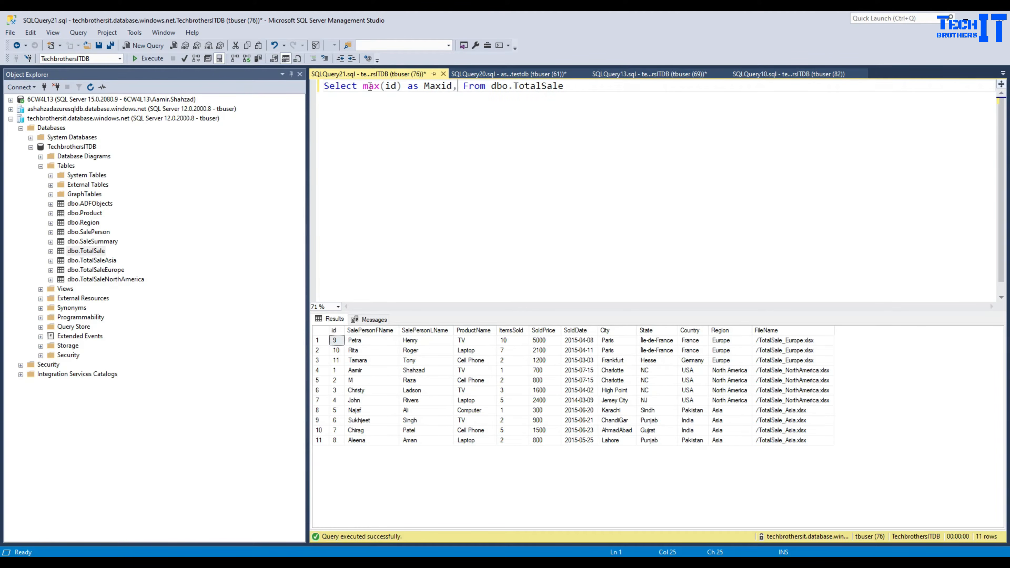
pyautogui.press('BackSpace')
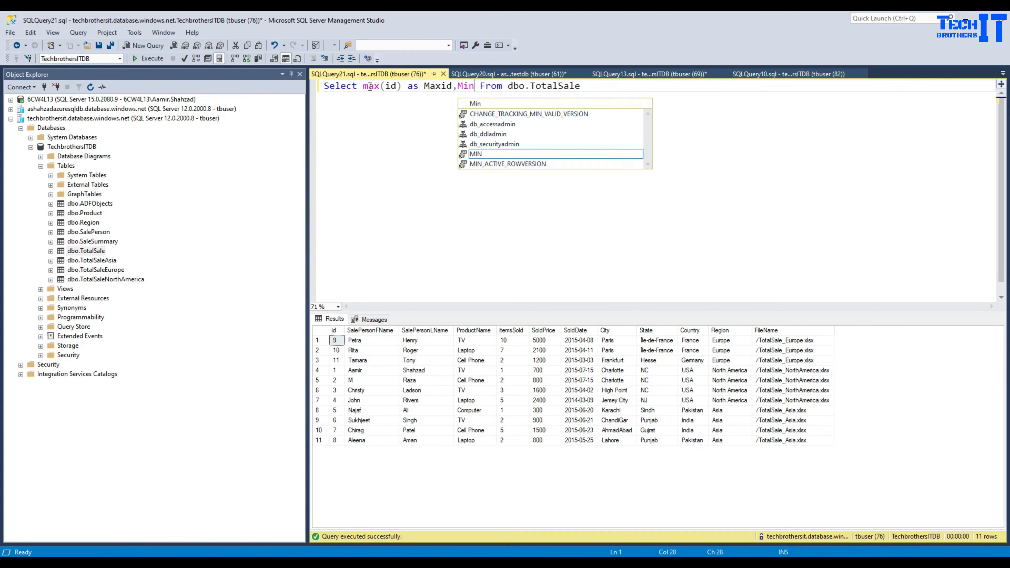
pyautogui.write('(id) as Mind')
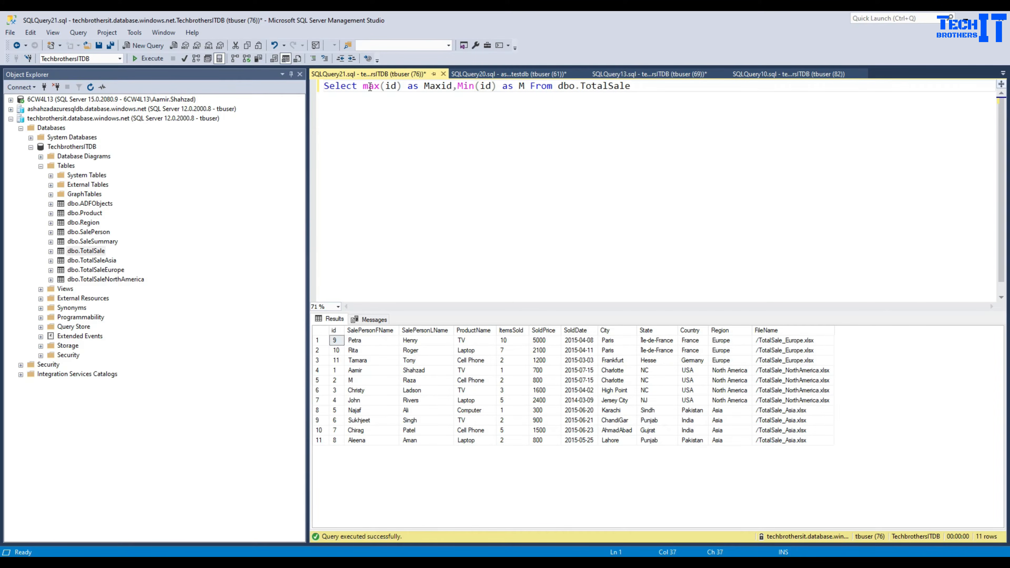
pyautogui.press('BackSpace')
pyautogui.write('id')
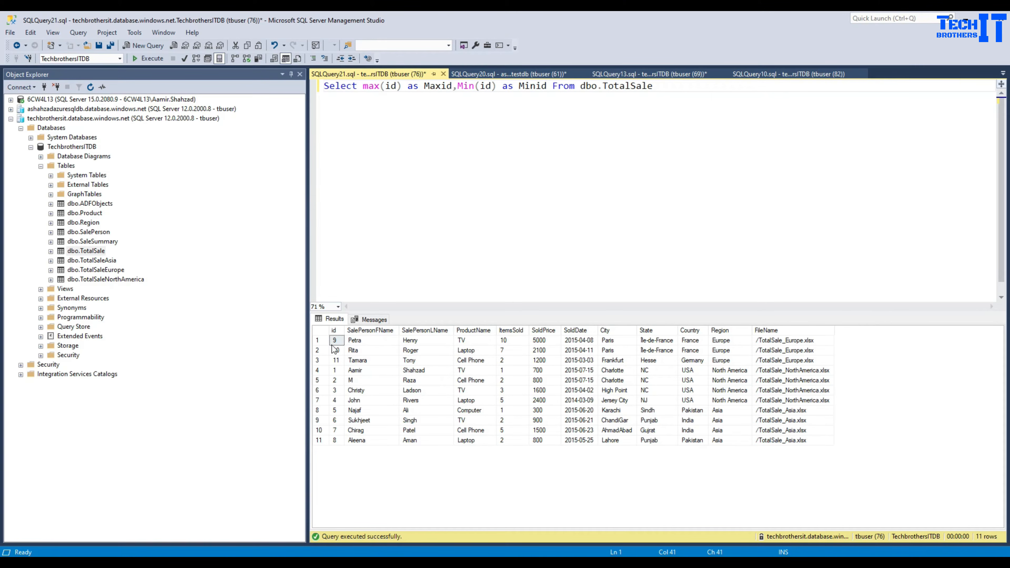
pyautogui.click(334, 330)
pyautogui.click(481, 360)
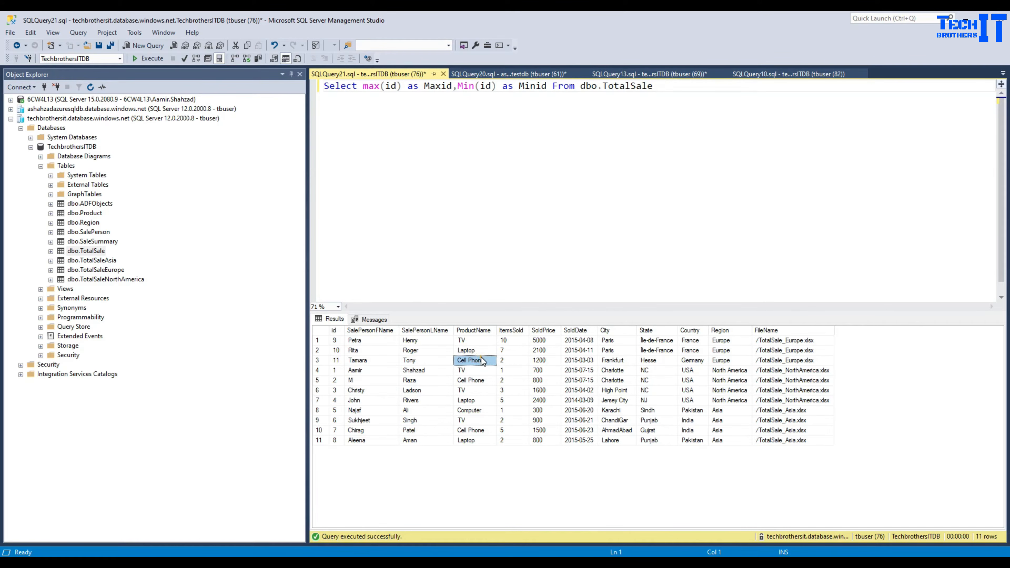
pyautogui.click(557, 362)
pyautogui.click(599, 364)
pyautogui.click(587, 361)
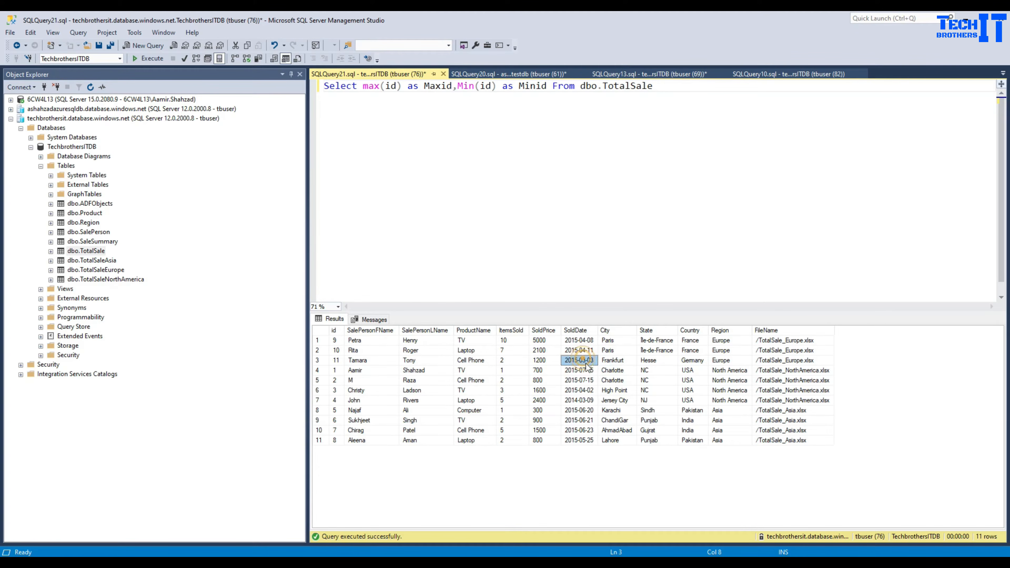
# - Run the Maxid and Minid query and copy its full text
pyautogui.click(482, 189)
pyautogui.click(147, 58)
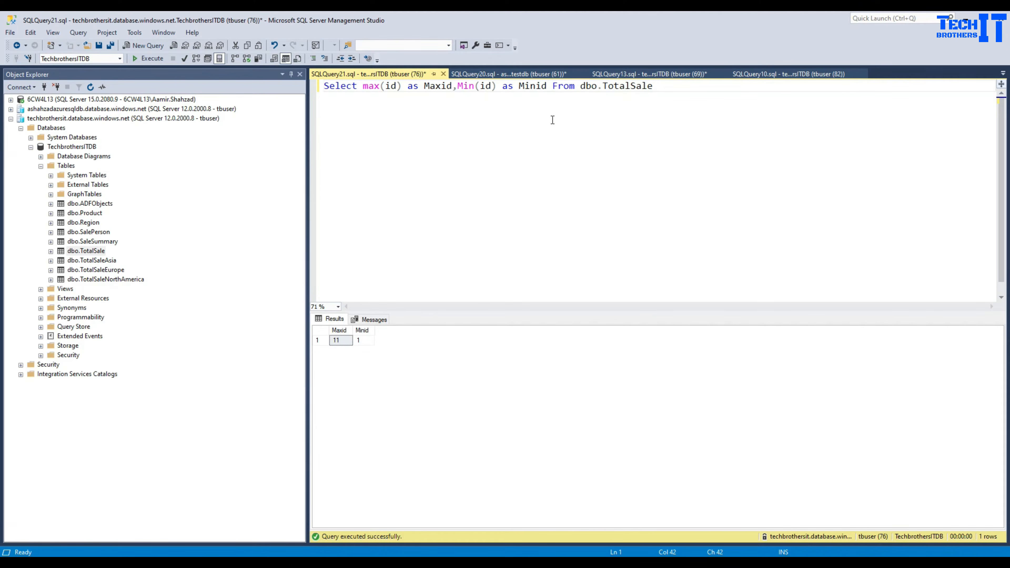
pyautogui.hotkey('ctrl', 'a')
pyautogui.rightClick(563, 93)
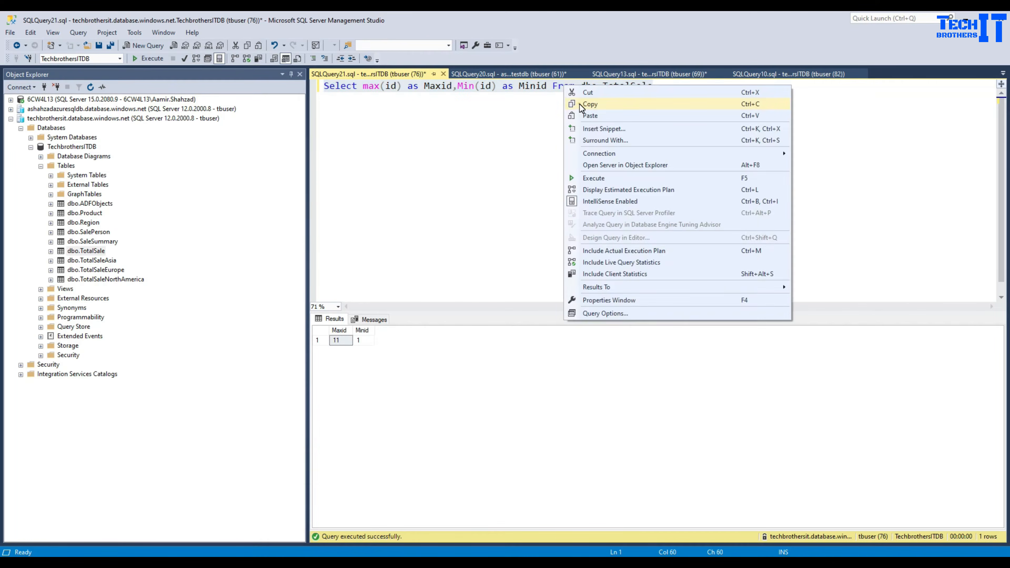
pyautogui.click(587, 104)
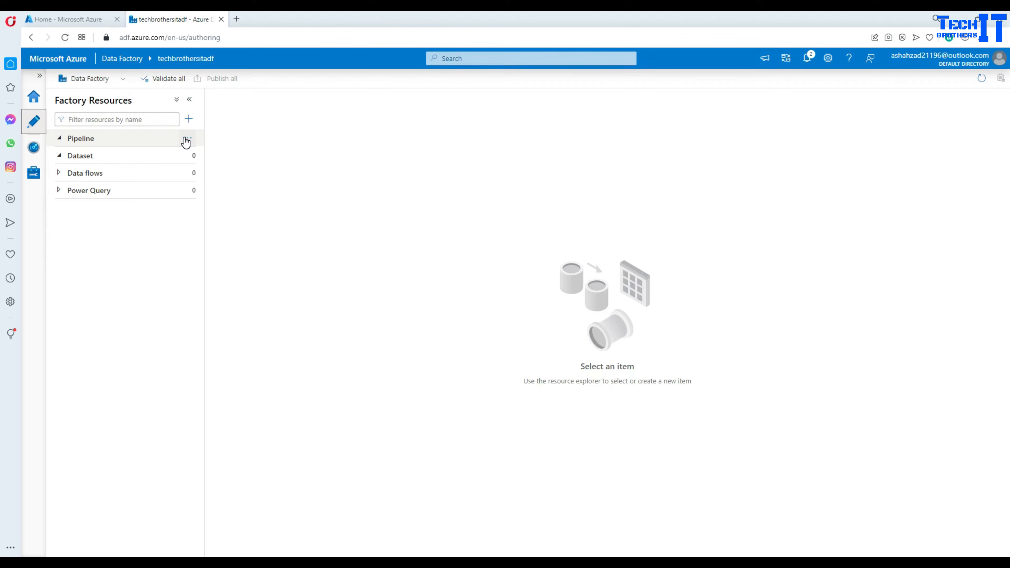
# - Switch to Azure Data Factory, create a new pipeline and add a Lookup activity to its canvas
pyautogui.click(187, 139)
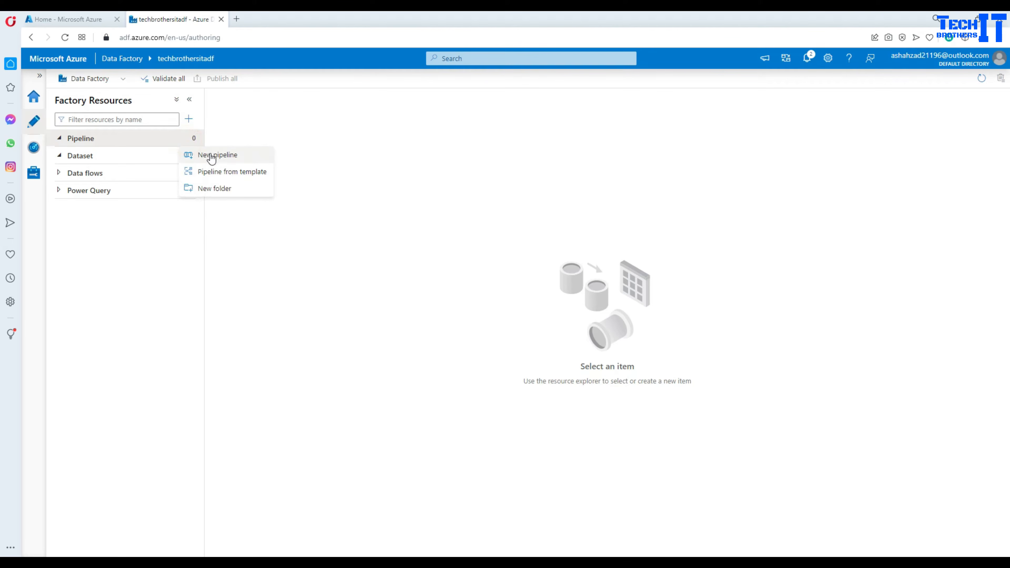
pyautogui.click(208, 154)
pyautogui.click(278, 134)
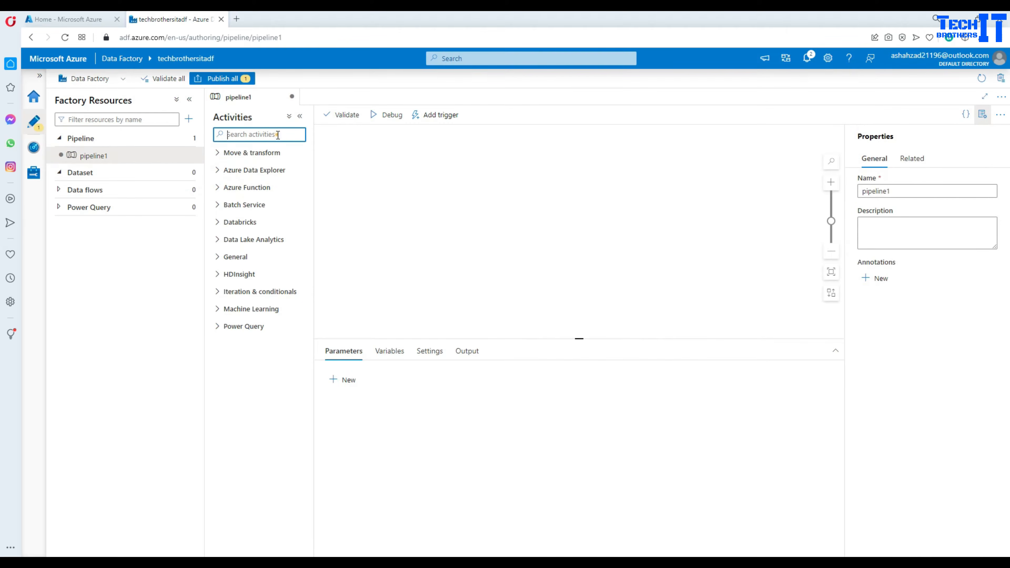
pyautogui.write('look')
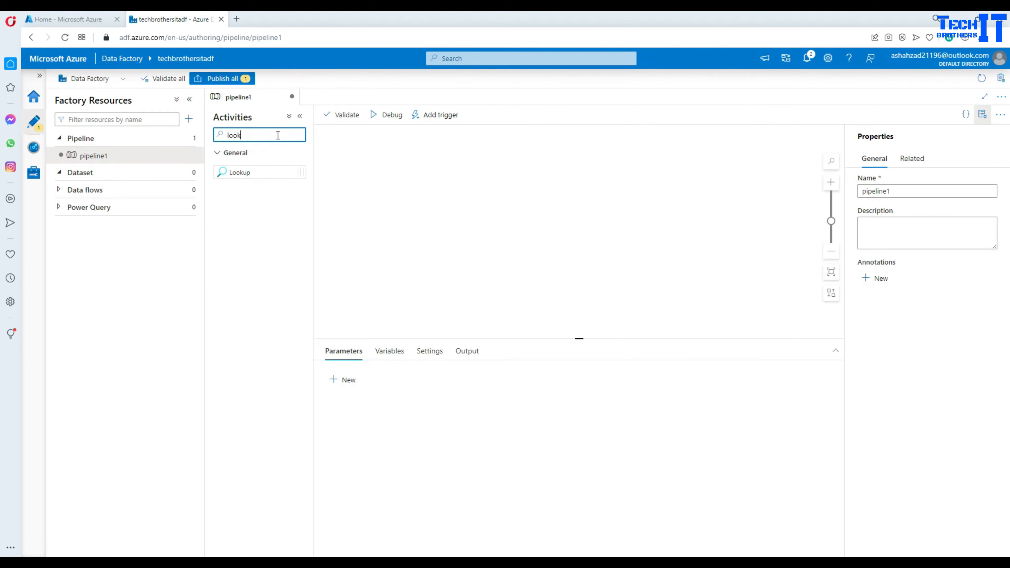
pyautogui.moveTo(261, 172); pyautogui.dragTo(402, 181)
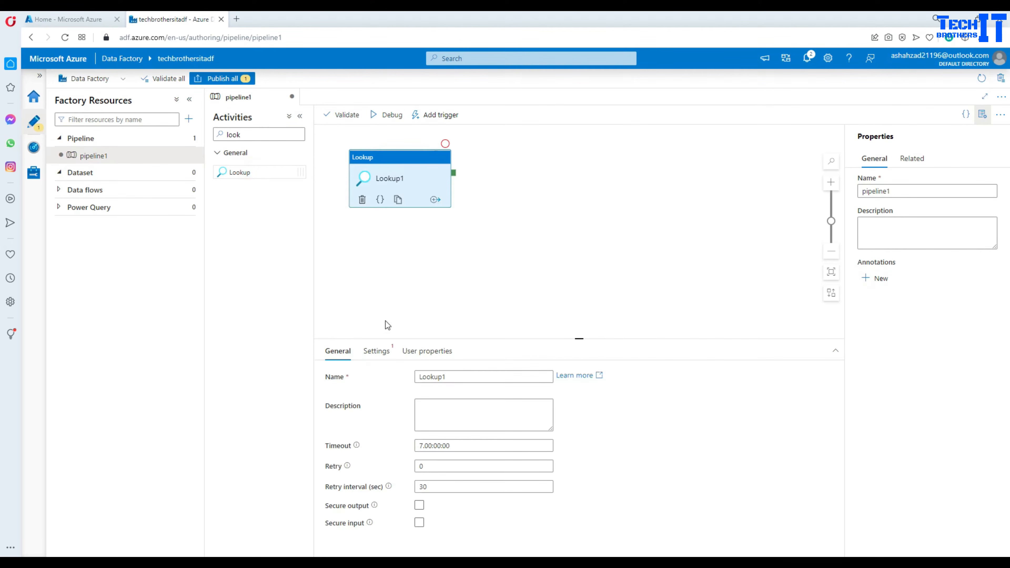
# - Start a new source dataset for the Lookup activity with Azure SQL Database as the data store
pyautogui.click(377, 352)
pyautogui.click(576, 377)
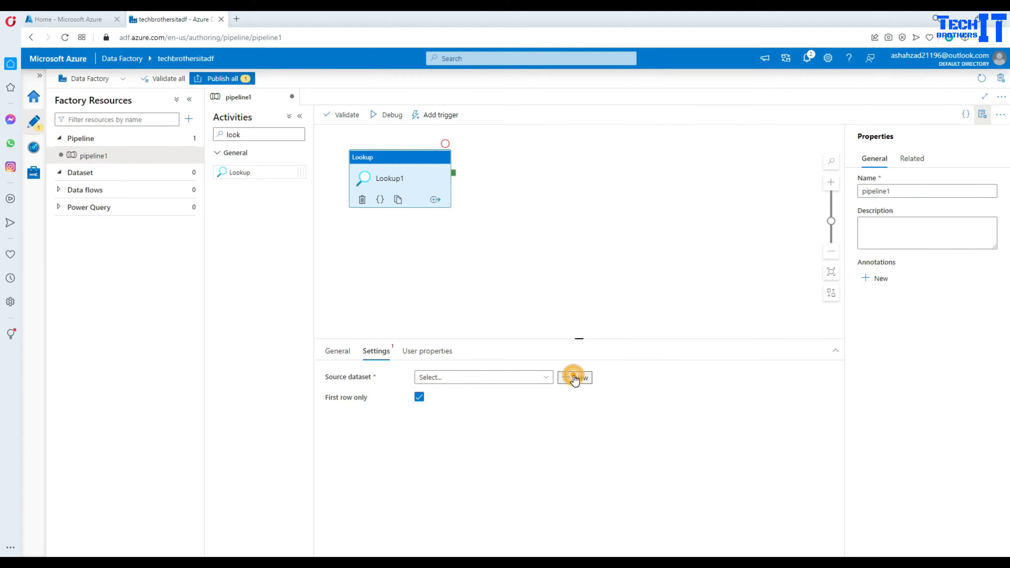
pyautogui.write('azure')
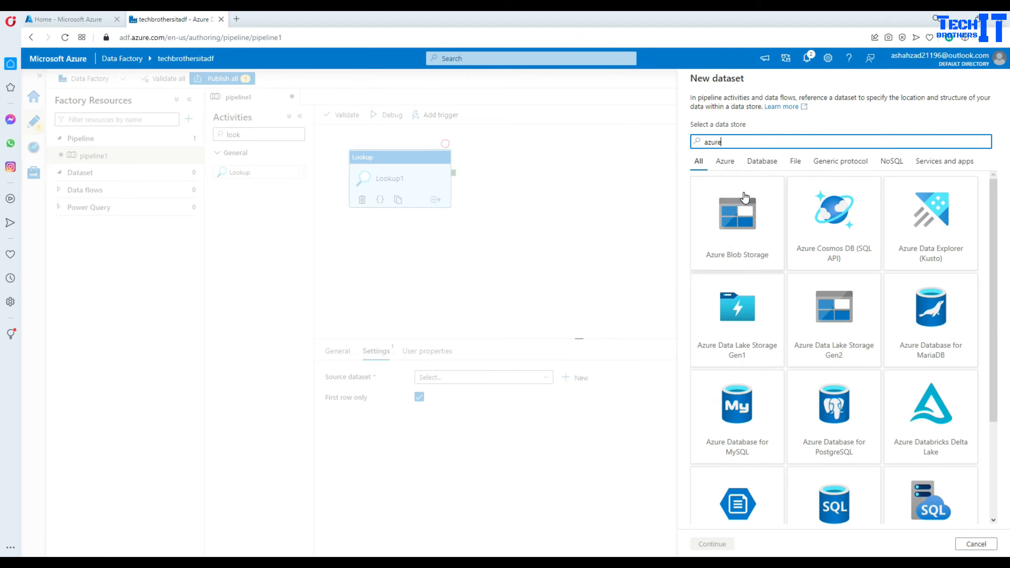
pyautogui.write(' sql')
pyautogui.click(732, 235)
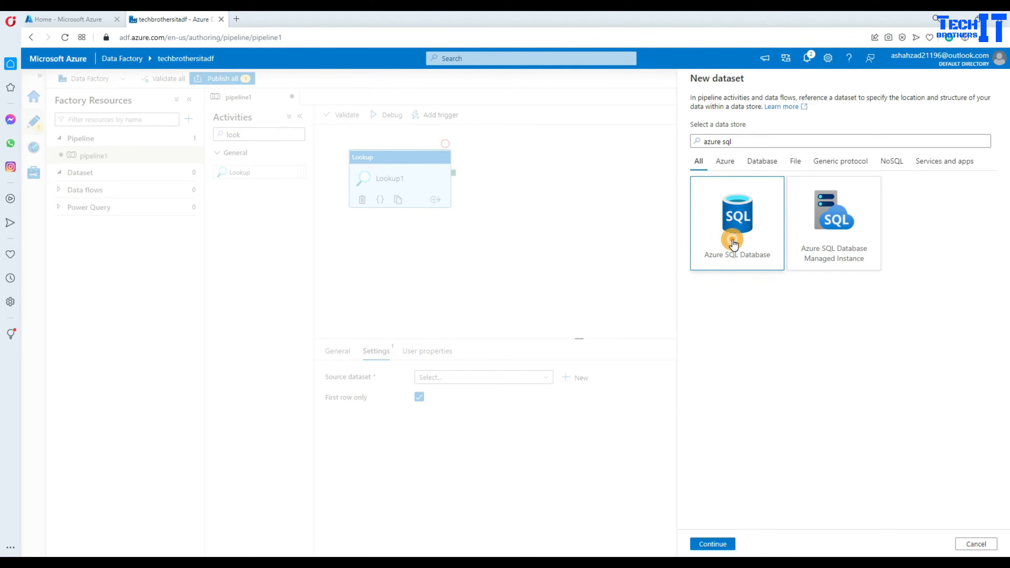
pyautogui.click(712, 544)
# - Set up a new linked service for the dataset with Azure subscription 1, server techbrothersit and database TechbrothersITDB
pyautogui.click(723, 145)
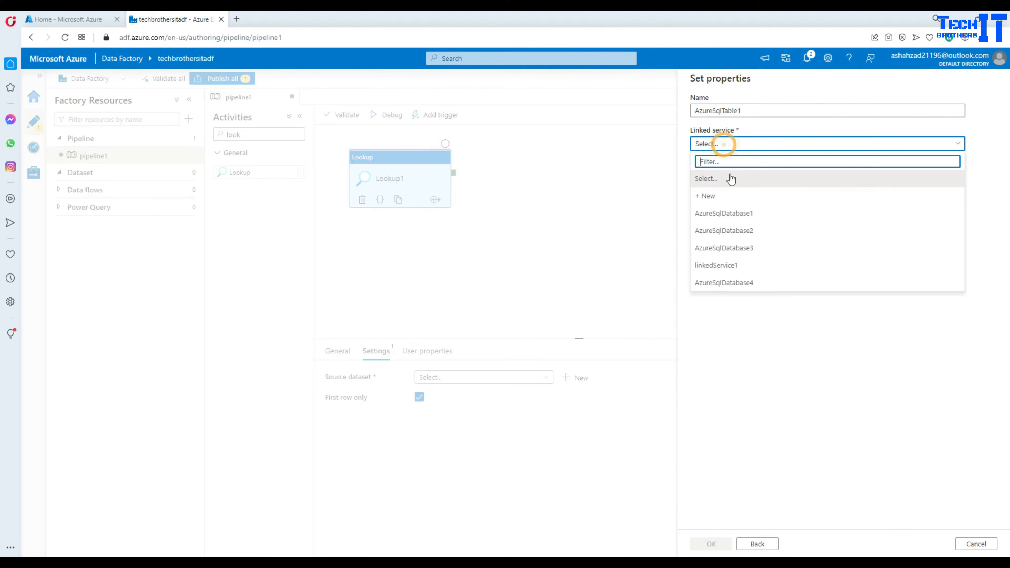
pyautogui.click(715, 197)
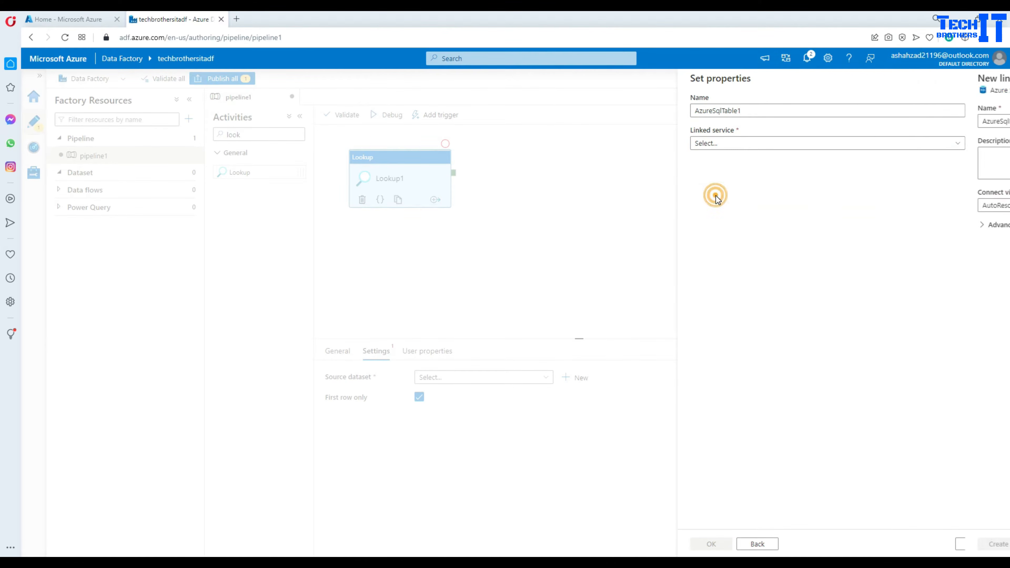
pyautogui.click(750, 283)
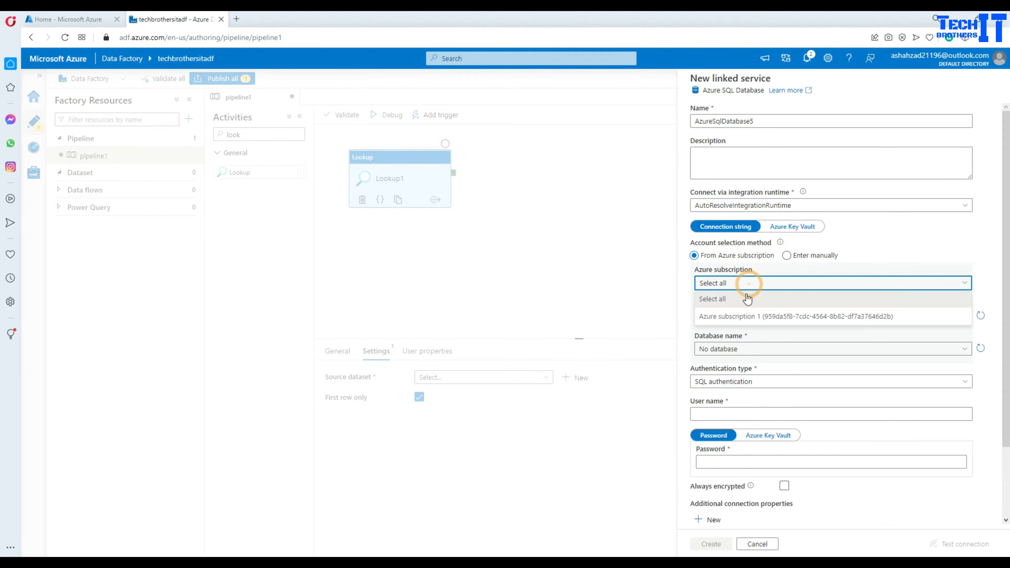
pyautogui.click(752, 318)
pyautogui.click(751, 319)
pyautogui.click(748, 331)
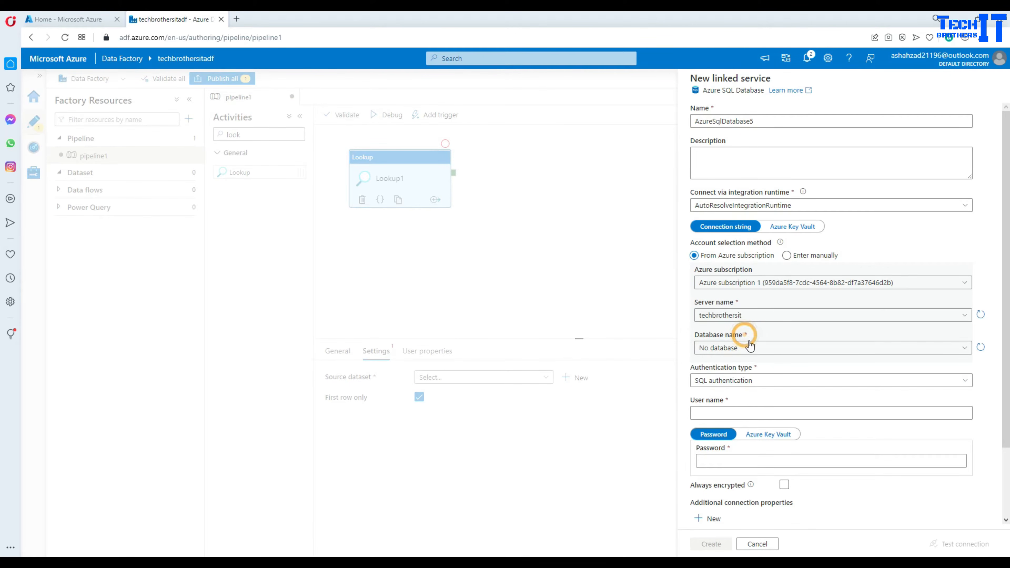
pyautogui.click(744, 348)
pyautogui.click(745, 370)
# - Create the linked service with user name tbuser and the account password, and accept the dataset without a table name
pyautogui.click(744, 414)
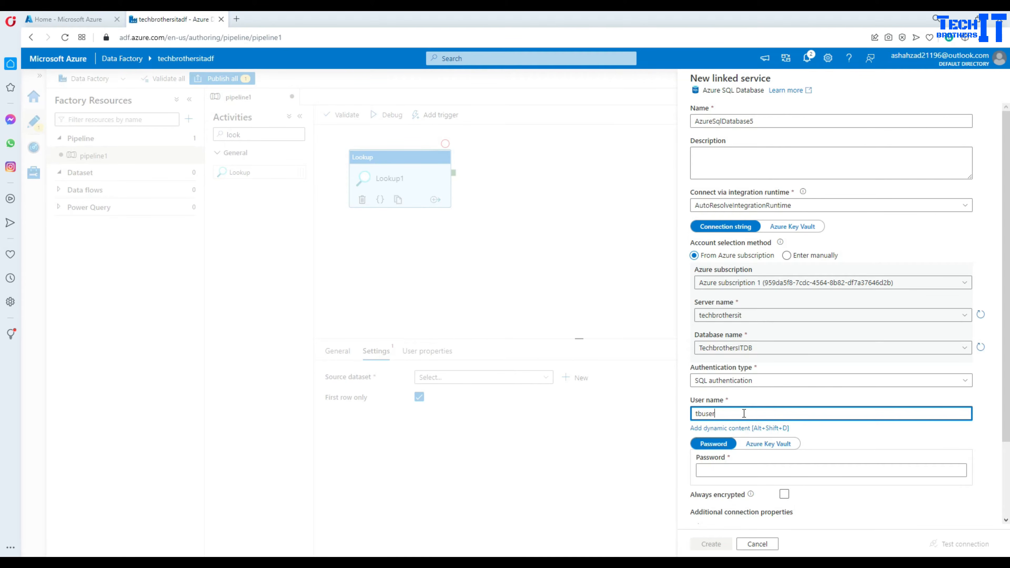
pyautogui.write('tbuser')
pyautogui.click(750, 470)
pyautogui.write('*********')
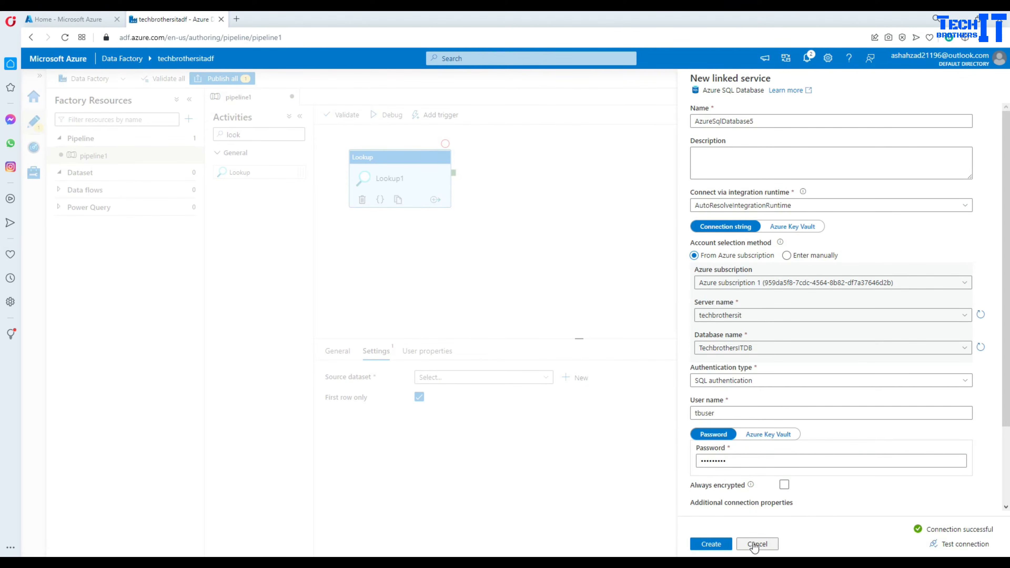
pyautogui.click(712, 545)
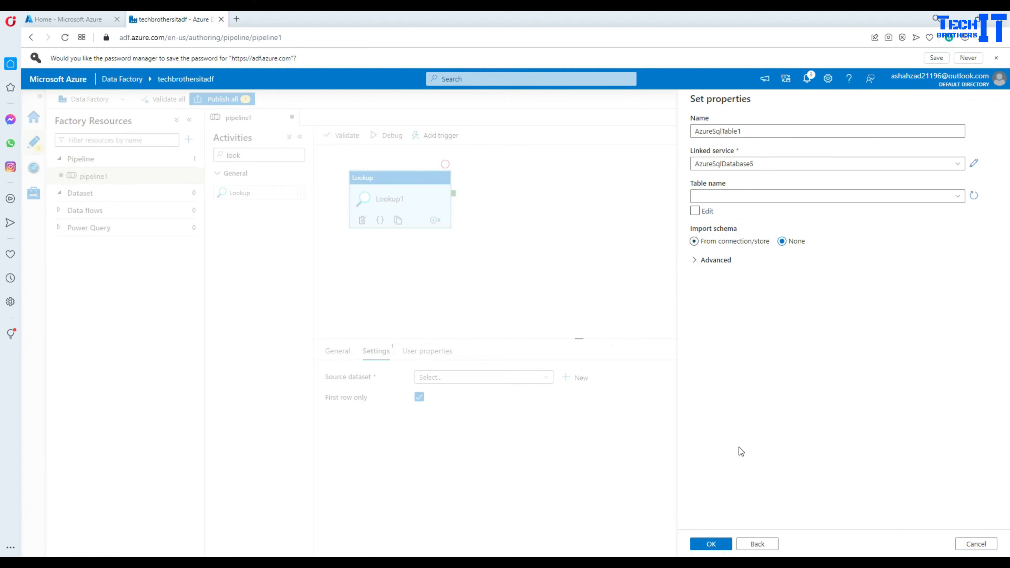
pyautogui.click(711, 546)
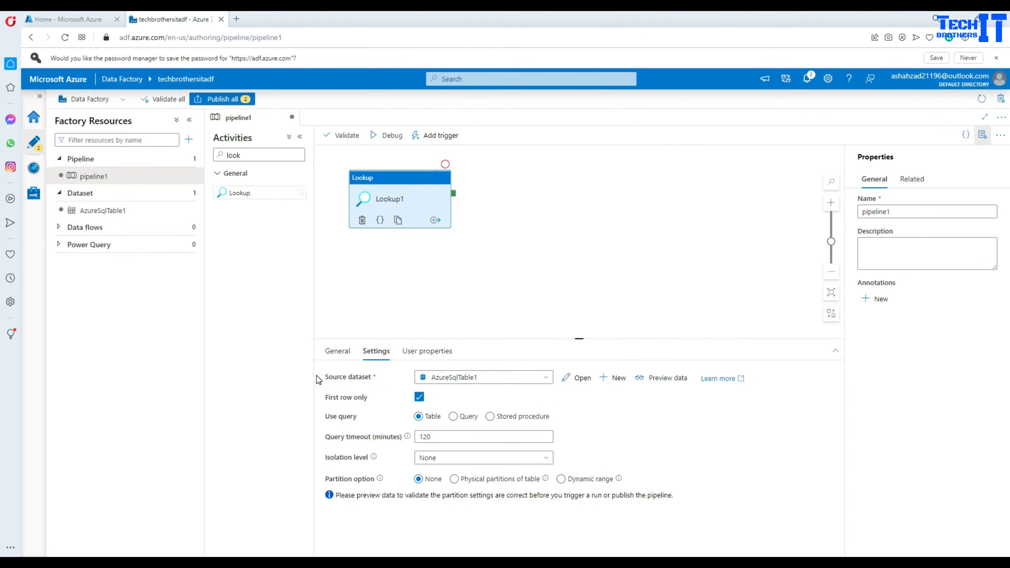
# - Make the Lookup use the query "Select max(id) as Maxid,Min(id) as Minid From dbo.TotalSale" and dismiss the browser's password-saving prompt
pyautogui.click(454, 424)
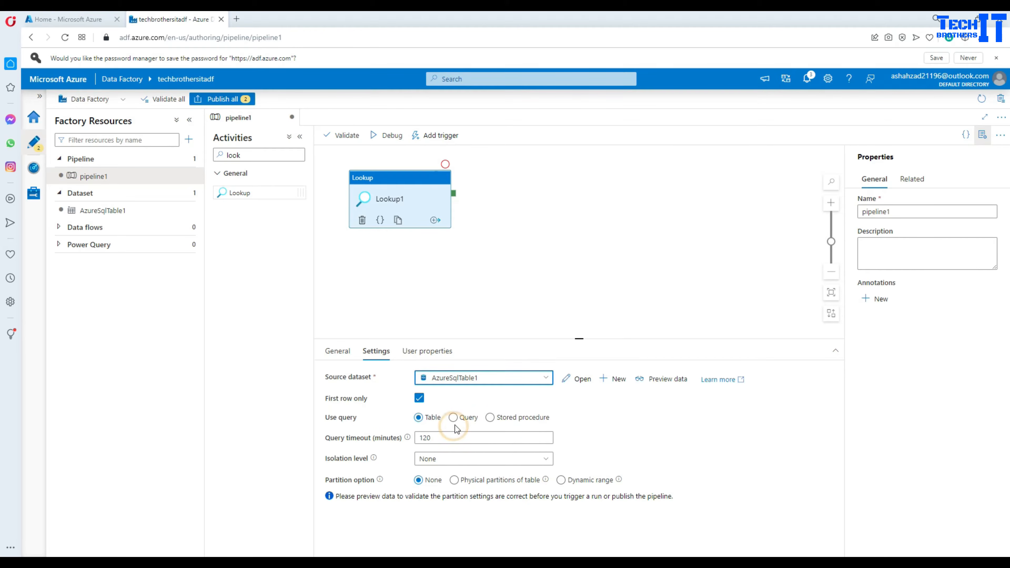
pyautogui.moveTo(487, 338); pyautogui.dragTo(496, 262)
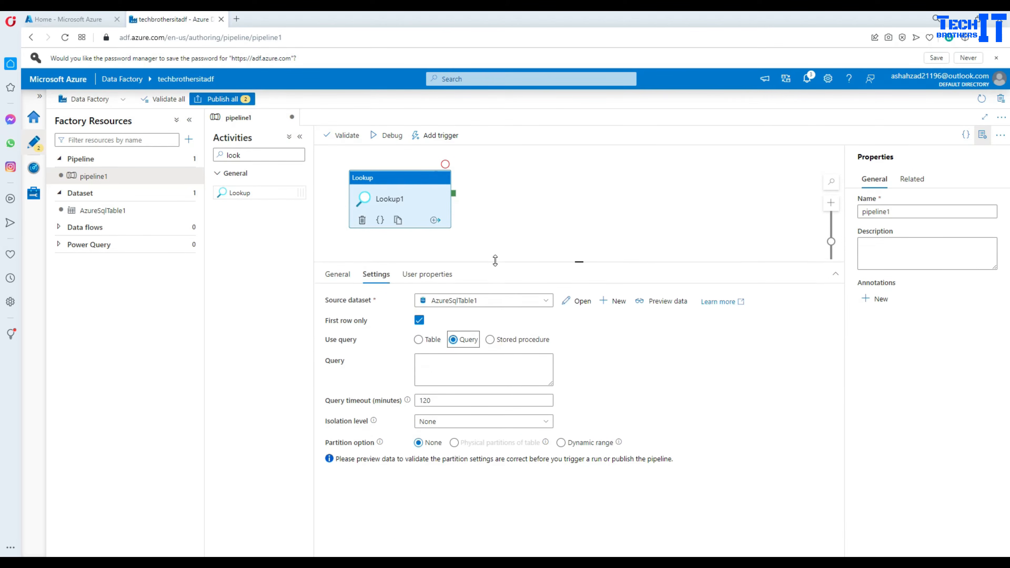
pyautogui.click(468, 364)
pyautogui.write('Select max(id) as Maxid,Min(id) as Minid From dbo.TotalSale')
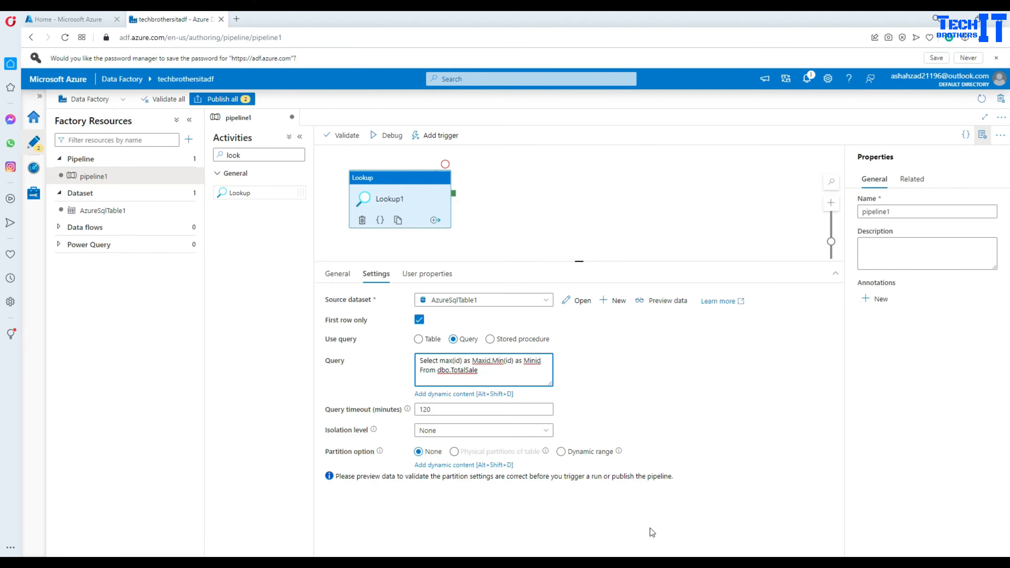
pyautogui.click(996, 58)
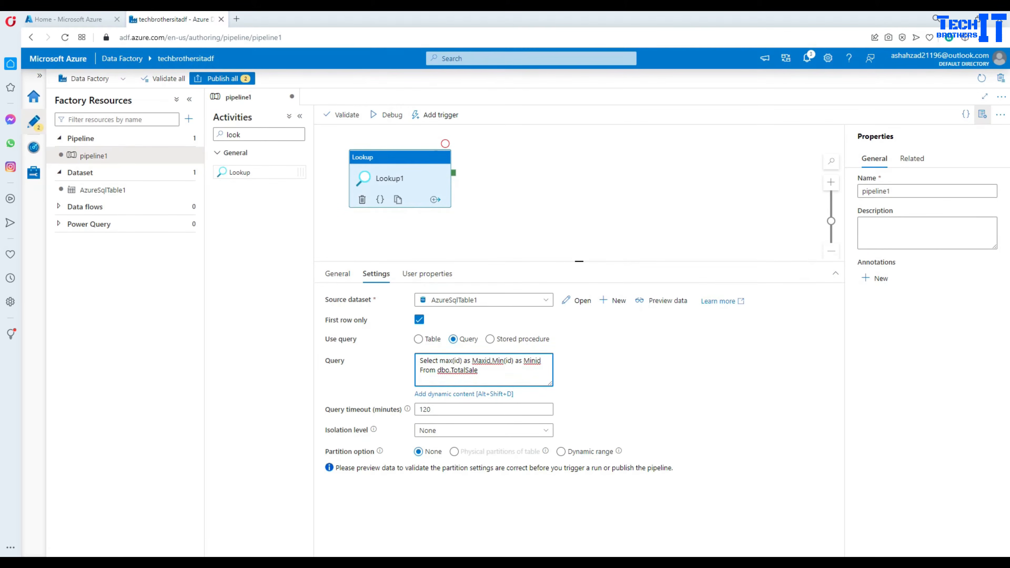
pyautogui.click(366, 537)
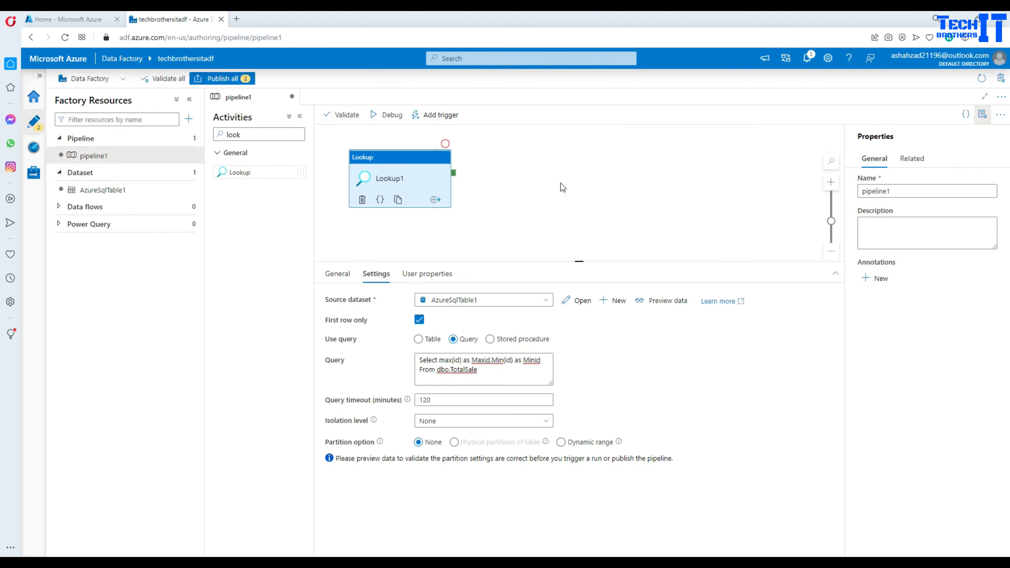
# - Add a pipeline variable named MaxID, leaving its type as String
pyautogui.click(578, 179)
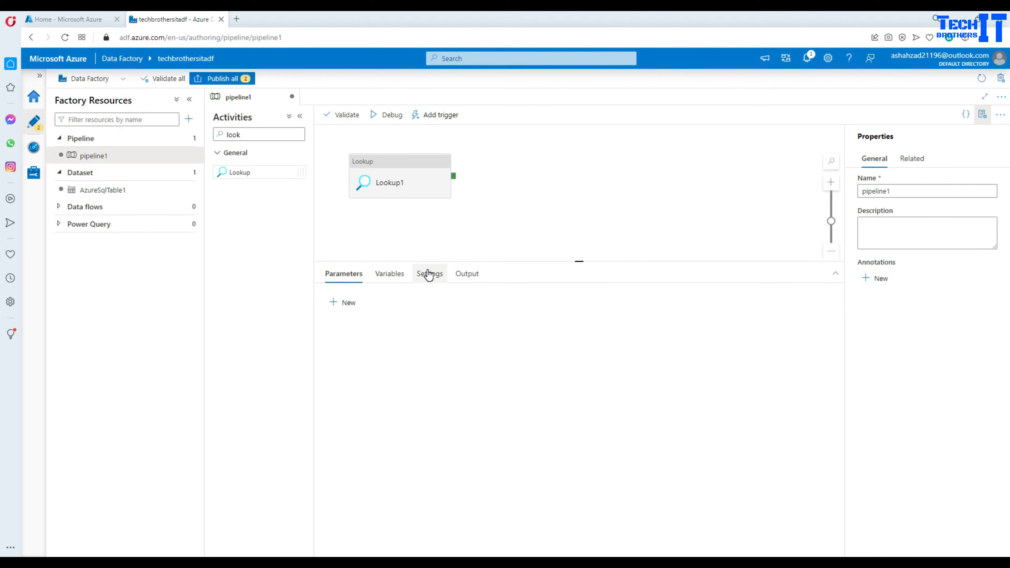
pyautogui.click(389, 277)
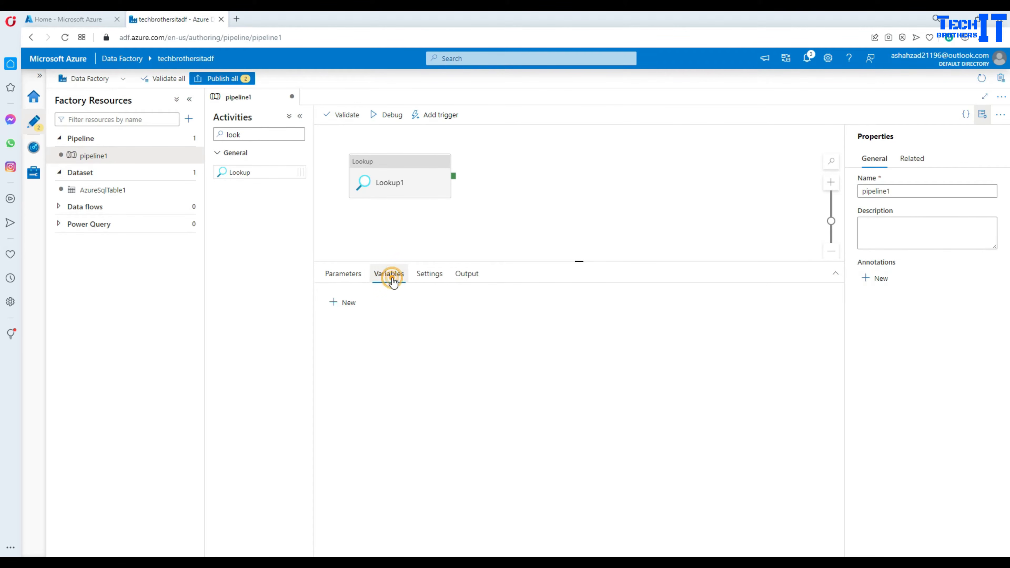
pyautogui.click(343, 303)
pyautogui.click(371, 344)
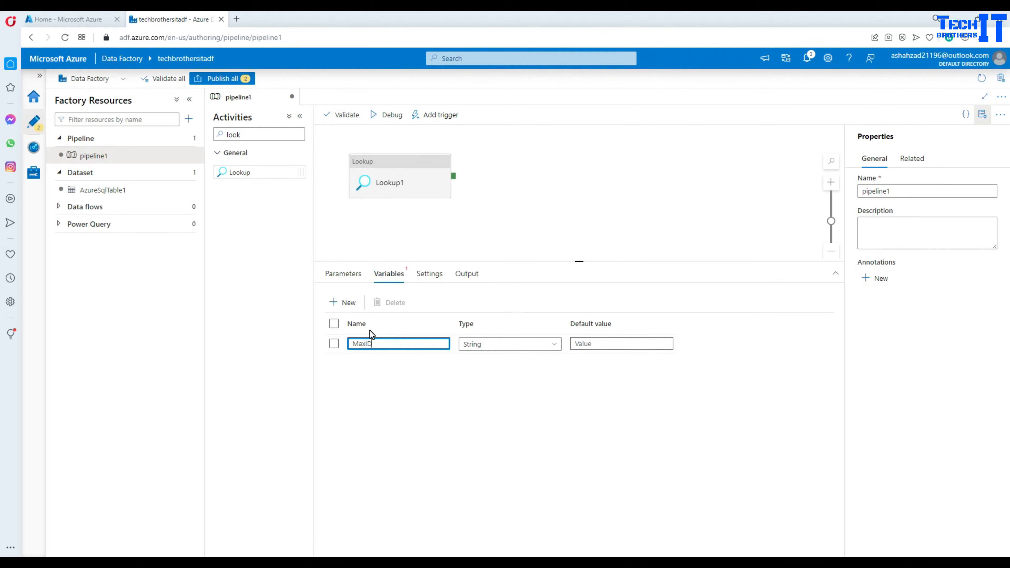
pyautogui.click(543, 353)
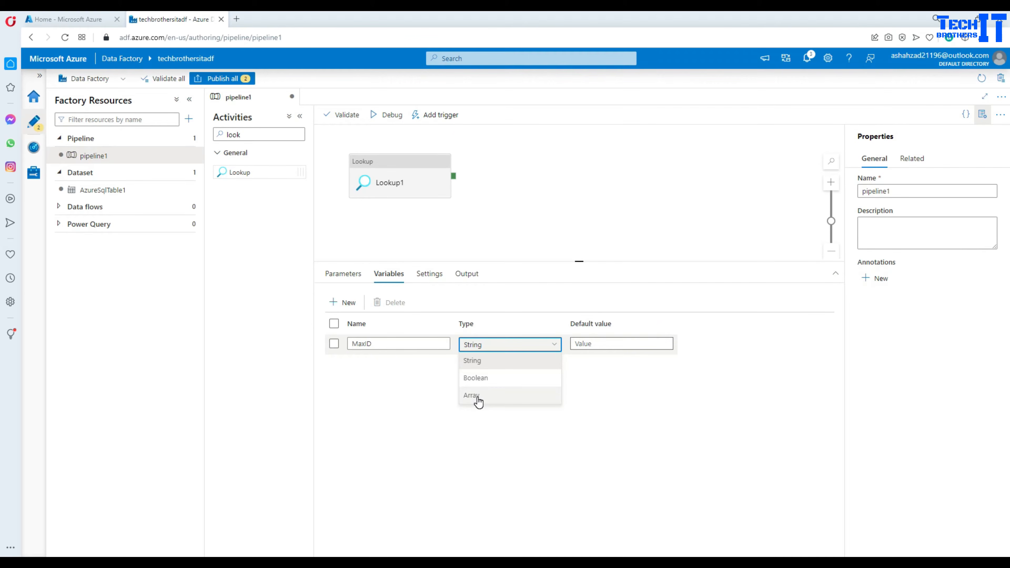
pyautogui.click(406, 395)
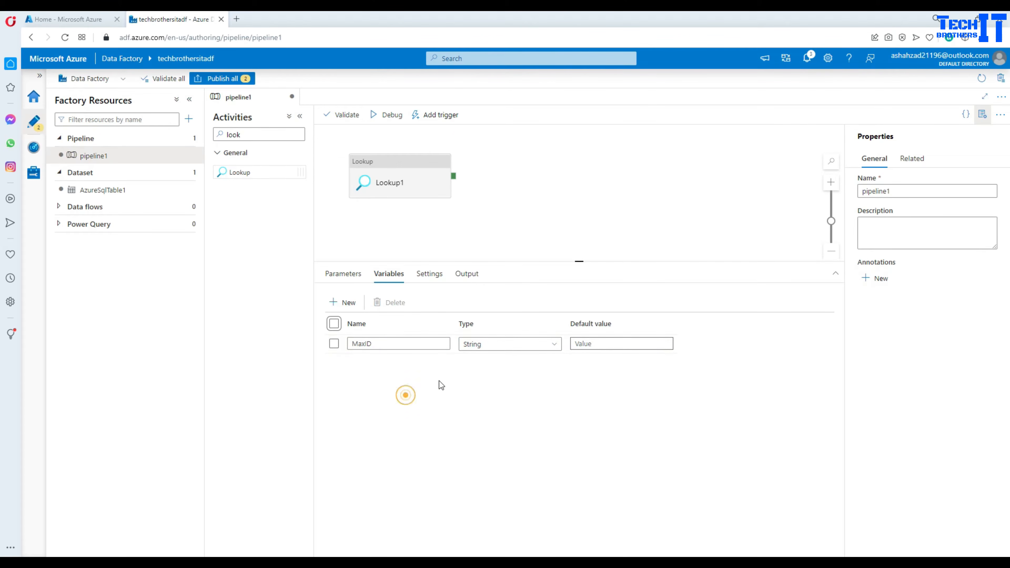
# - Add a second String pipeline variable named MinID
pyautogui.click(345, 302)
pyautogui.click(369, 361)
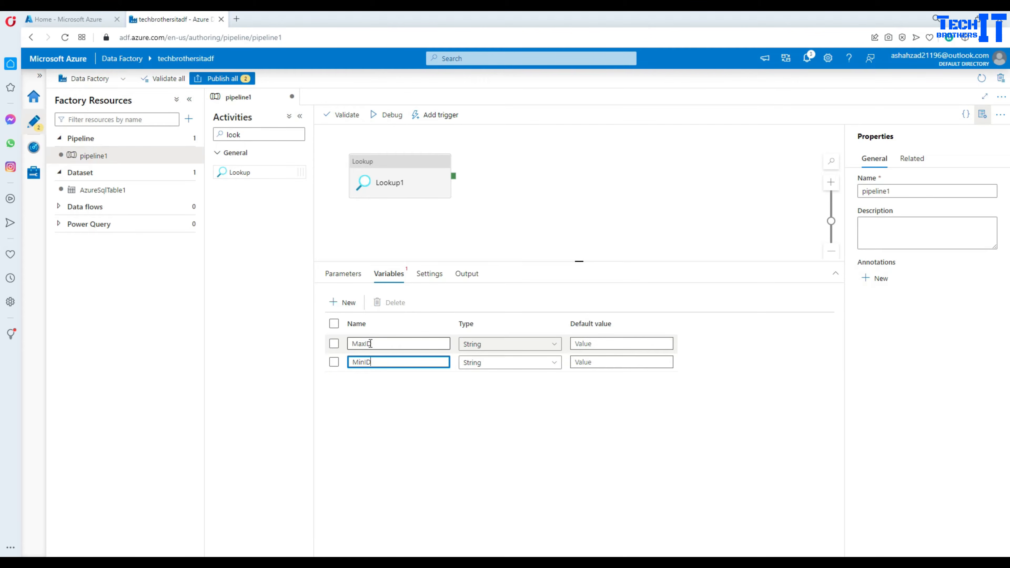
pyautogui.doubleClick(374, 362)
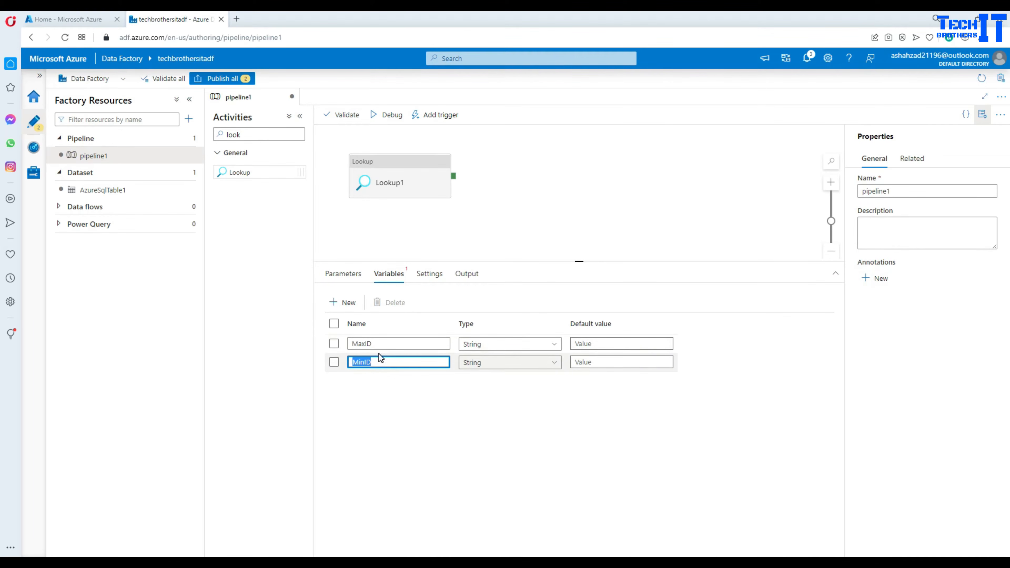
pyautogui.moveTo(378, 344); pyautogui.dragTo(355, 351)
pyautogui.click(413, 395)
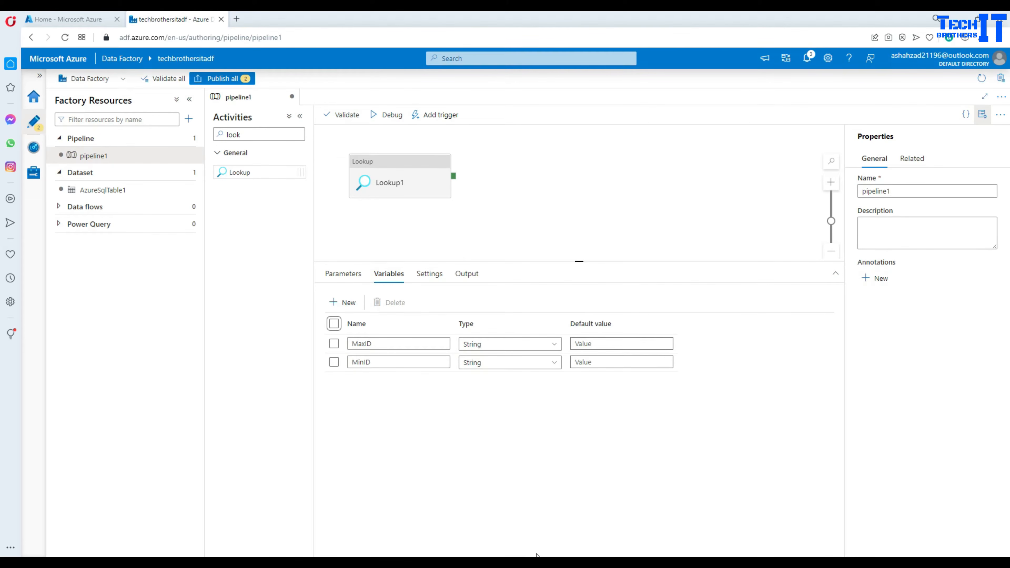
# - Check the Maxid alias in the SQL Server Management Studio query, and rename the pipeline variables to var_MaxID and var_MinID
pyautogui.hotkey('alt', 'Tab')
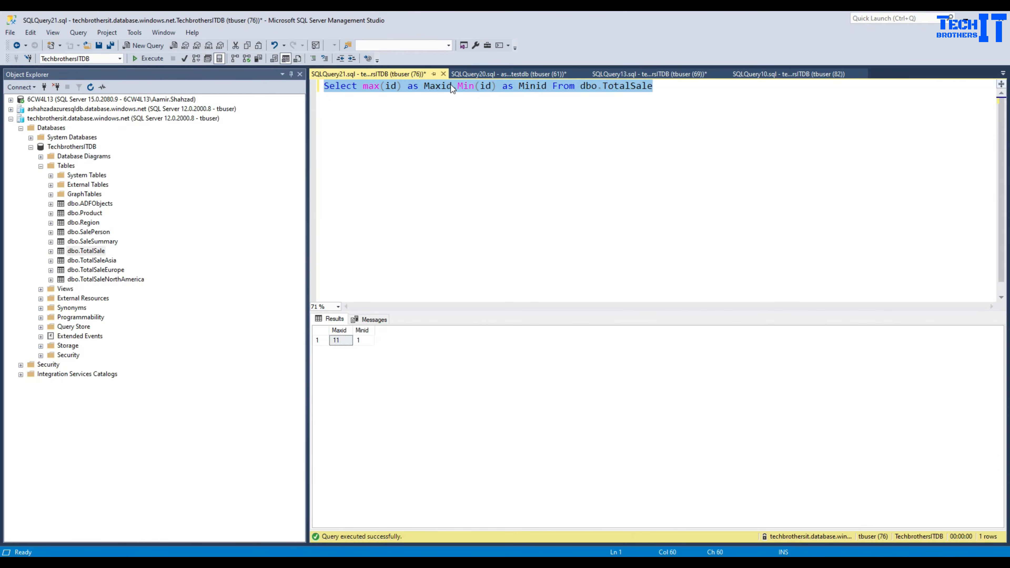
pyautogui.doubleClick(438, 86)
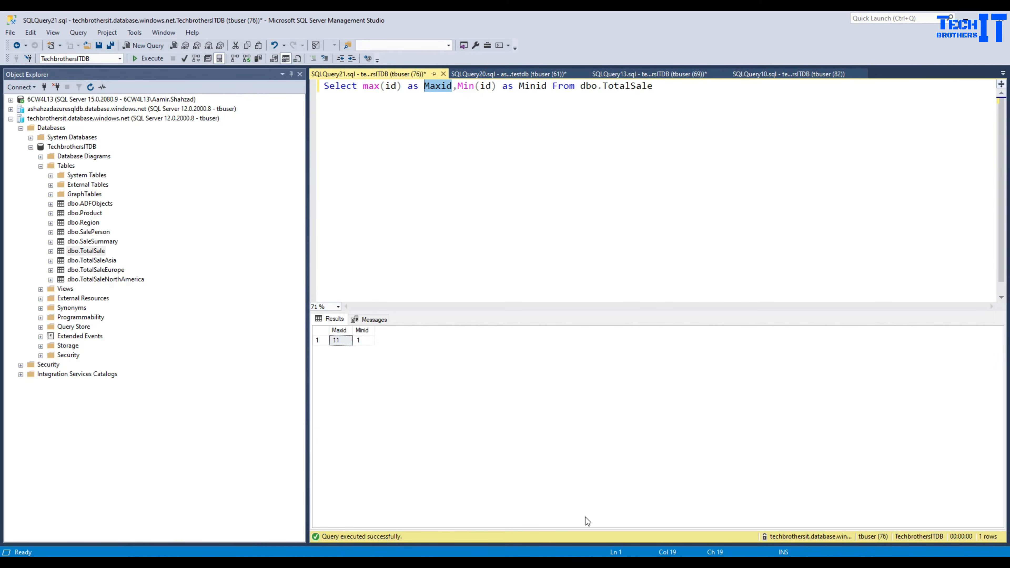
pyautogui.hotkey('alt', 'Tab')
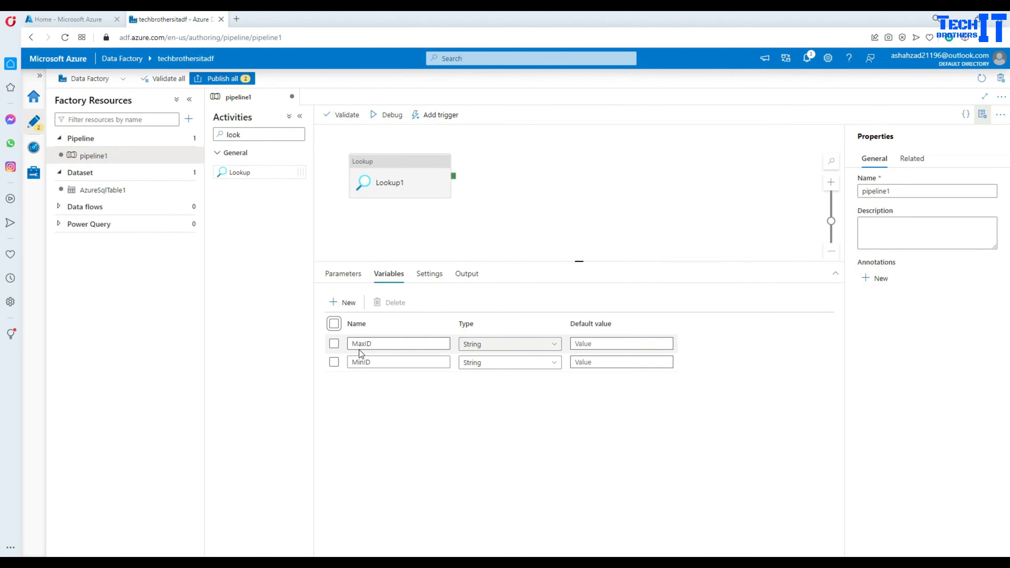
pyautogui.click(353, 344)
pyautogui.write('v')
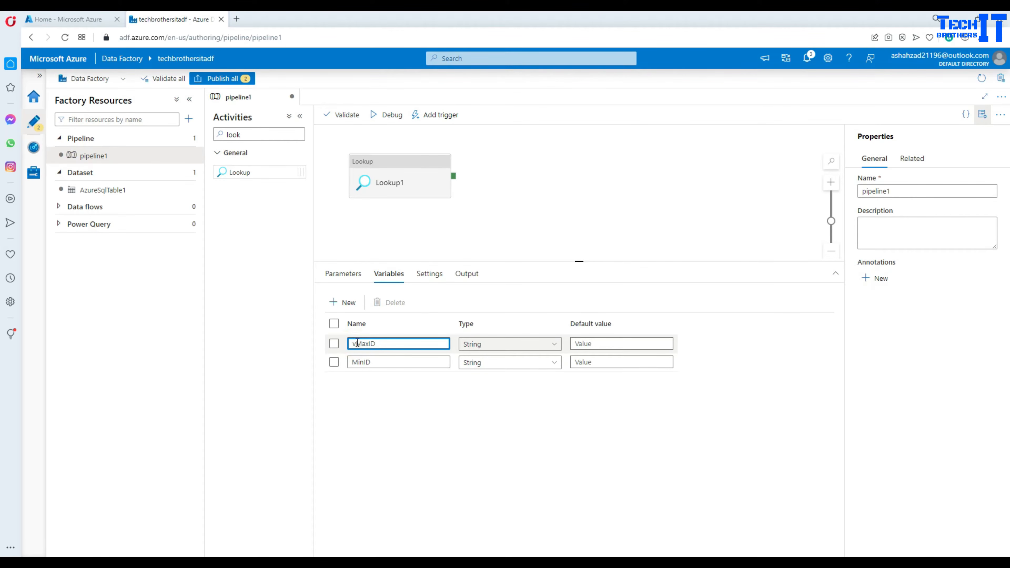
pyautogui.write('ar_')
pyautogui.click(399, 406)
pyautogui.click(354, 361)
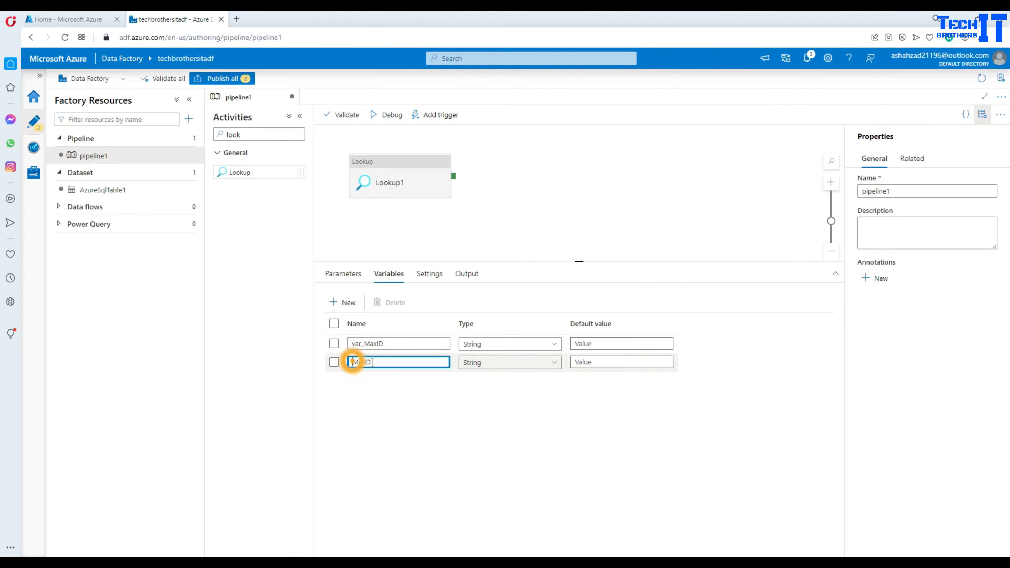
pyautogui.write('var_')
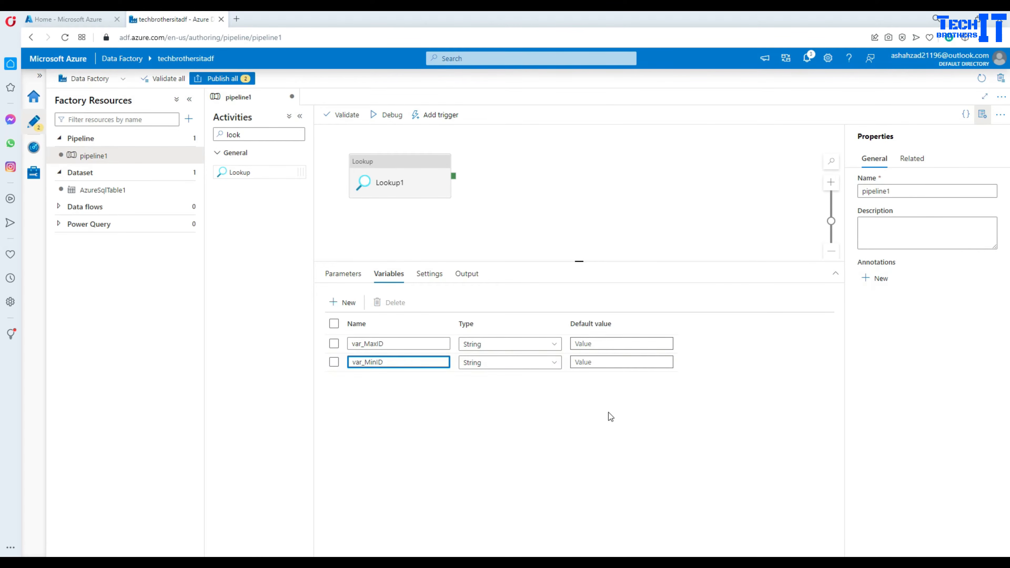
pyautogui.click(652, 442)
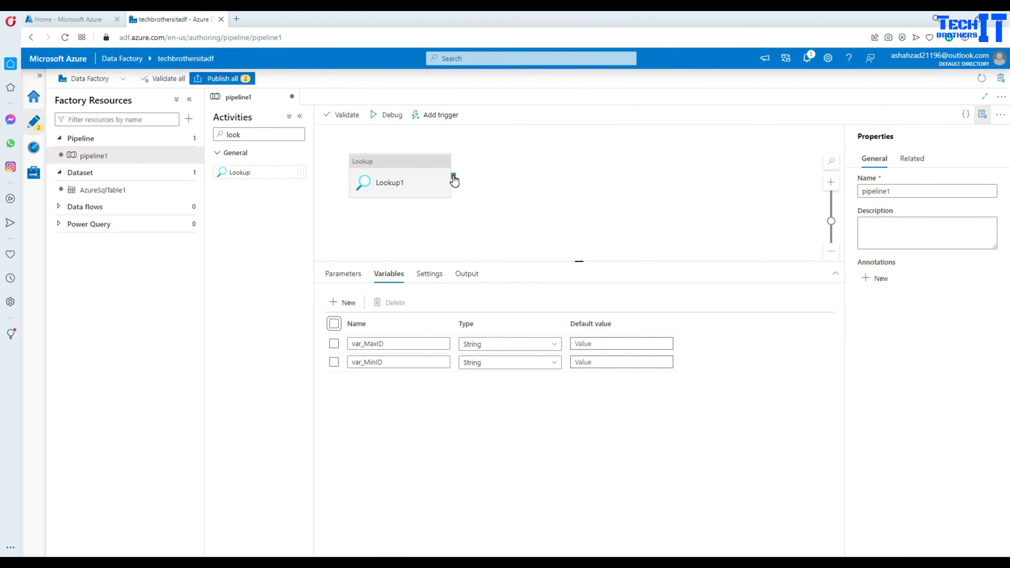
# - Add a Set variable activity beside Lookup1, name it MaxID, and choose var_MaxID as the variable it sets
pyautogui.doubleClick(247, 134)
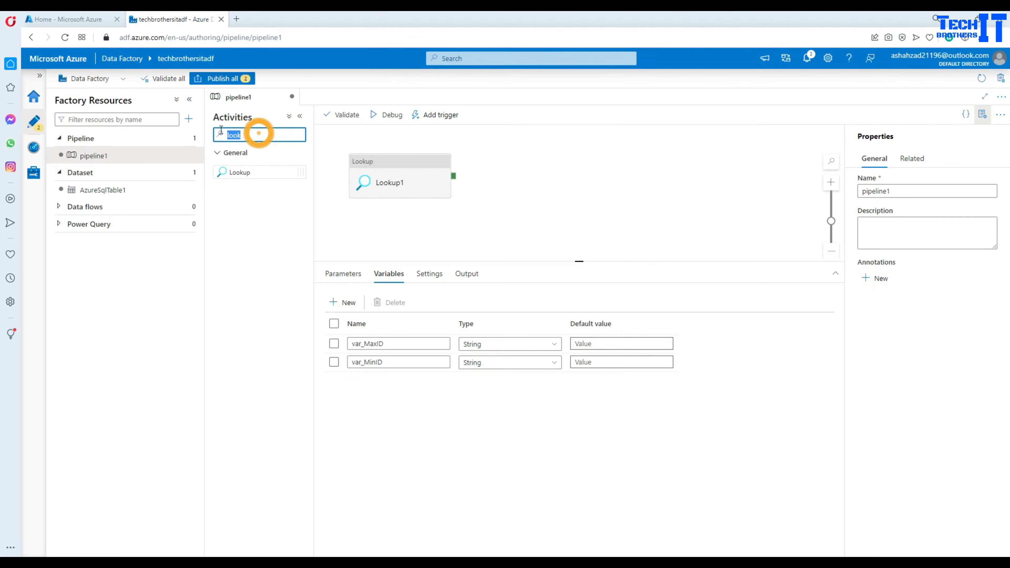
pyautogui.press('BackSpace')
pyautogui.write('set')
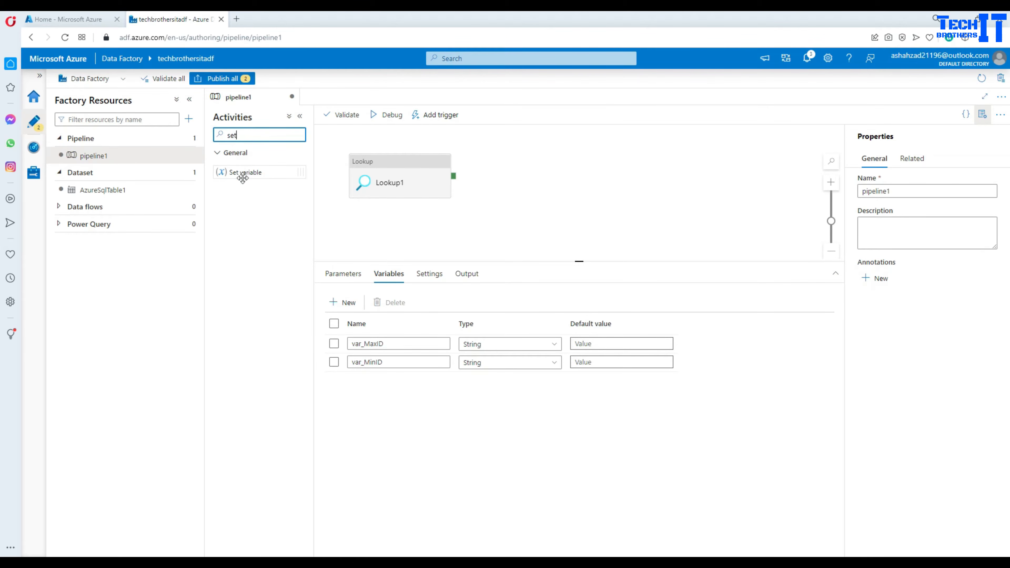
pyautogui.moveTo(241, 173); pyautogui.dragTo(537, 170)
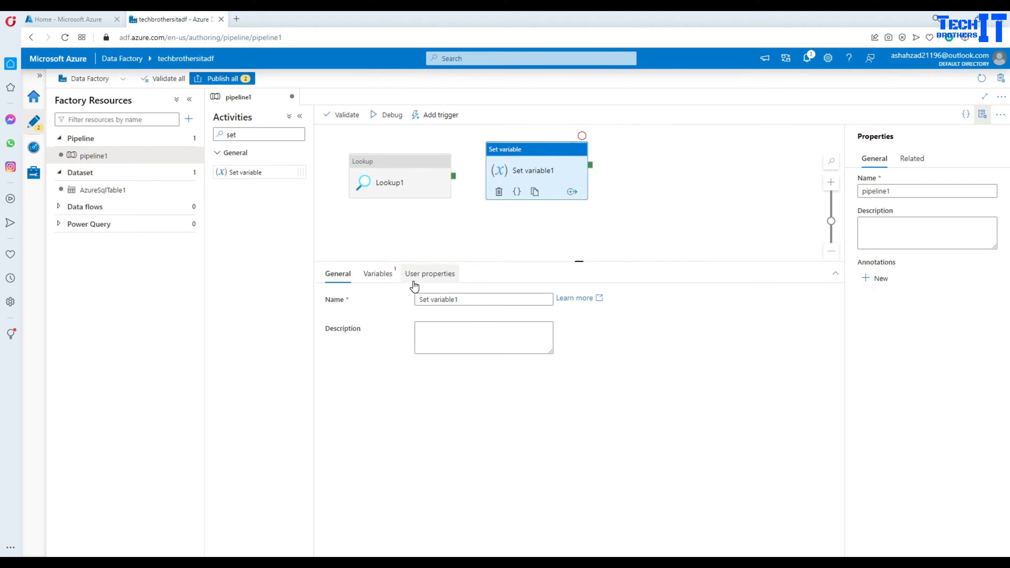
pyautogui.moveTo(469, 298); pyautogui.dragTo(385, 294)
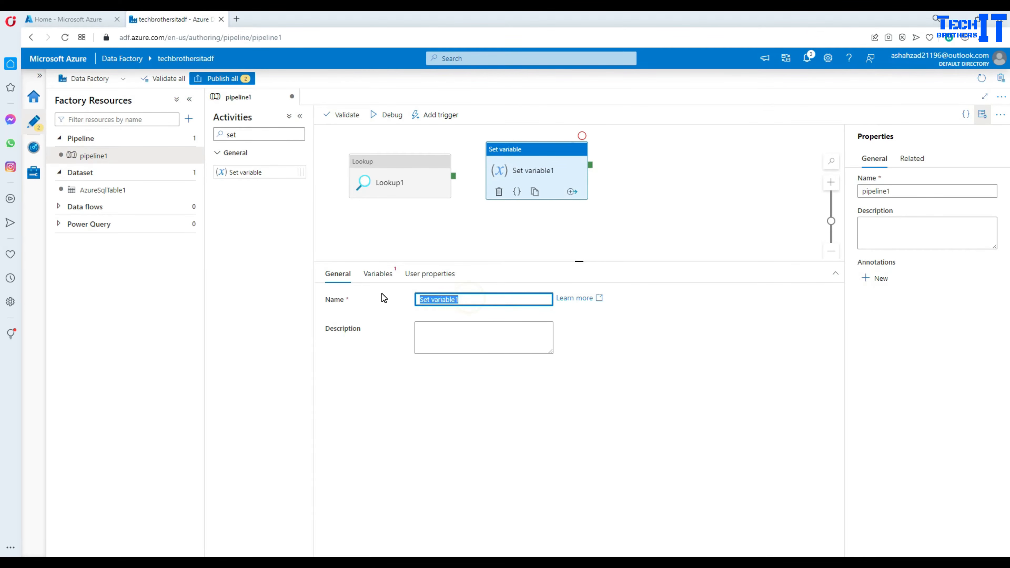
pyautogui.write('MaxID')
pyautogui.click(379, 273)
pyautogui.click(427, 305)
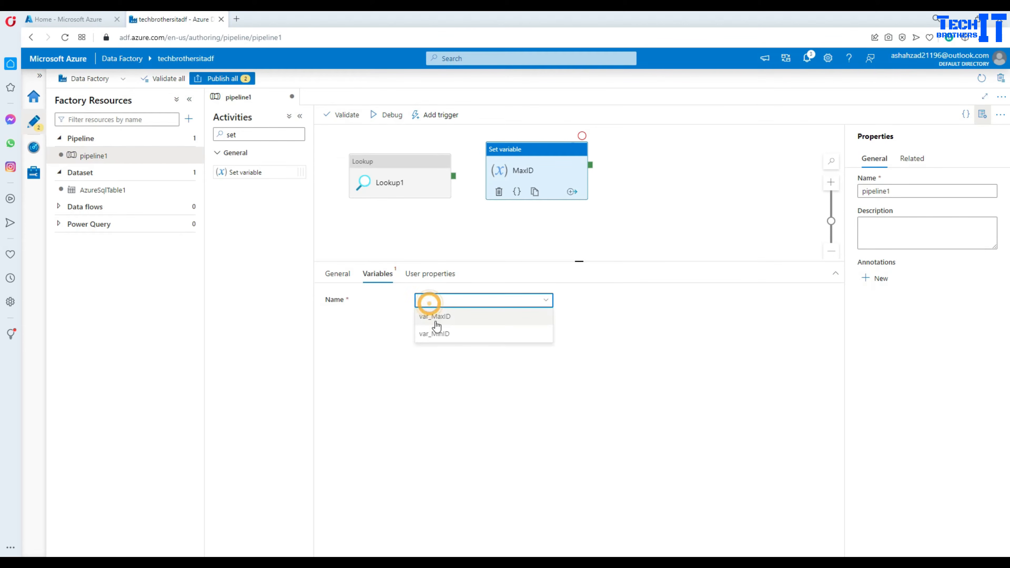
pyautogui.click(448, 321)
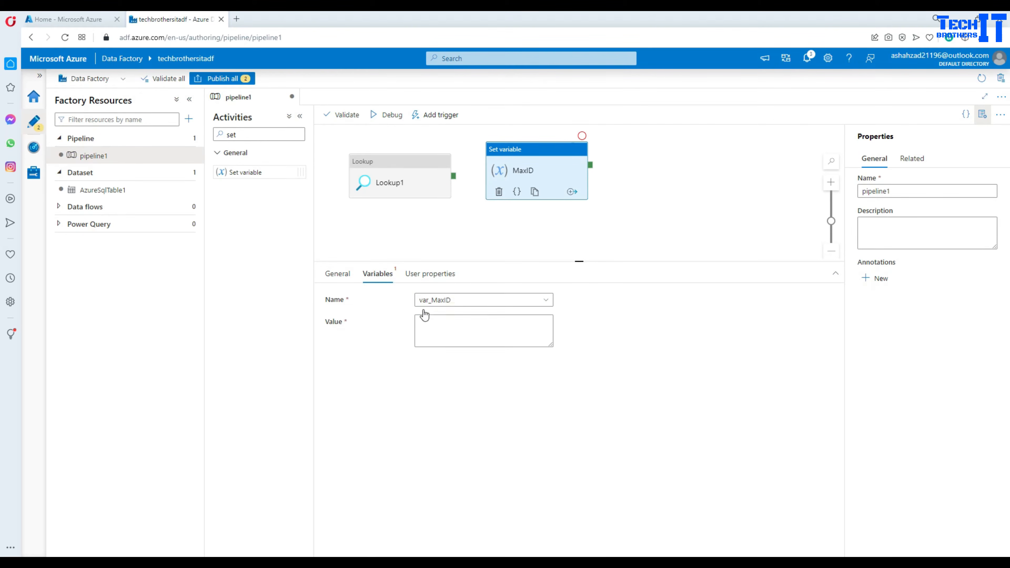
pyautogui.click(425, 331)
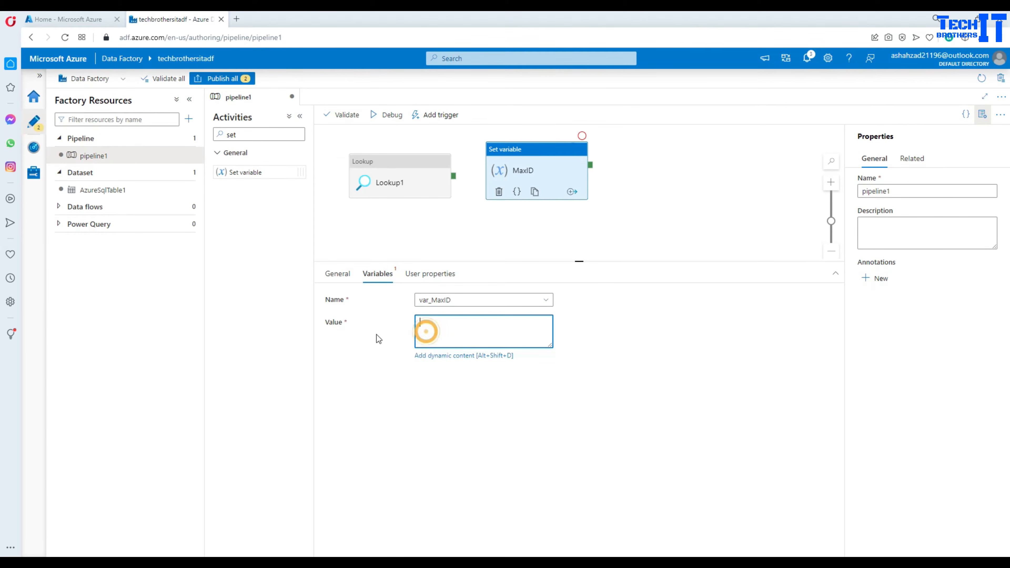
pyautogui.click(439, 356)
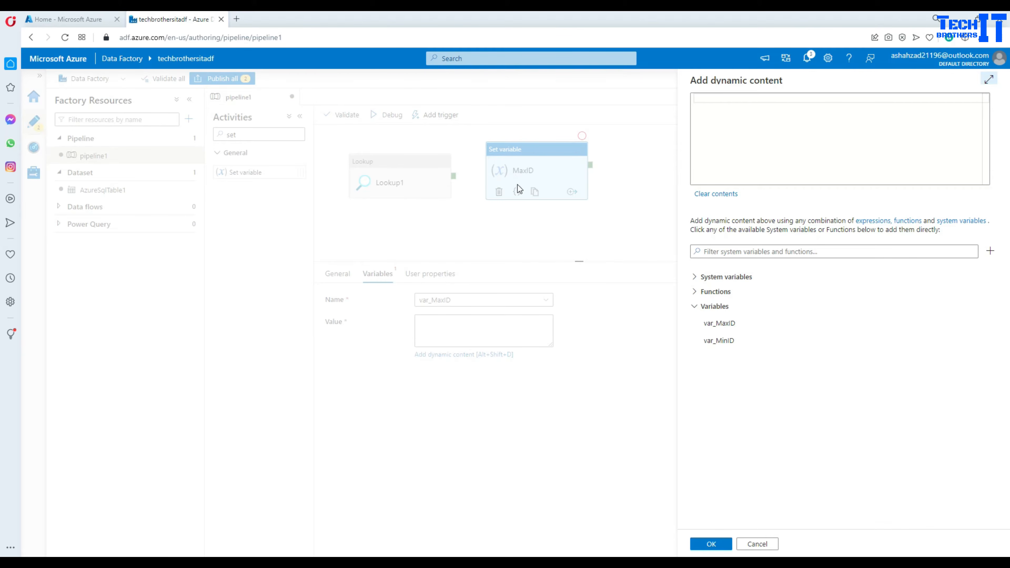
pyautogui.click(750, 543)
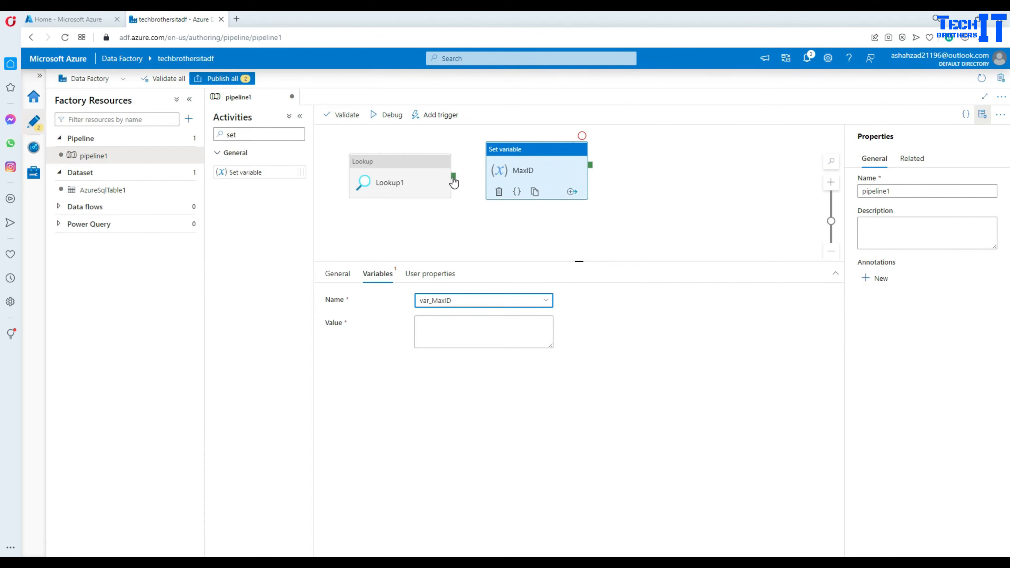
pyautogui.moveTo(453, 176); pyautogui.dragTo(489, 175)
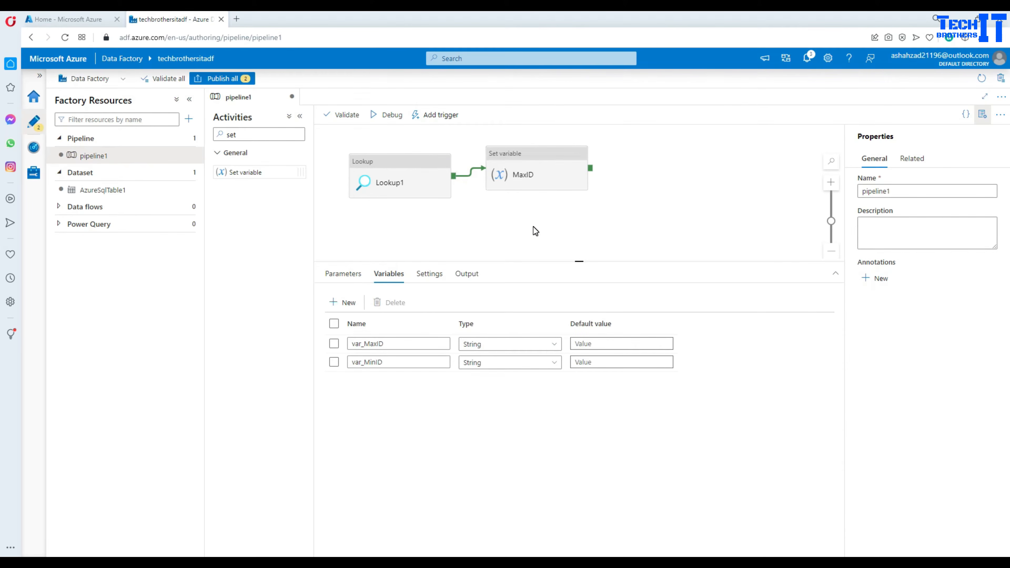
pyautogui.click(523, 170)
pyautogui.click(450, 324)
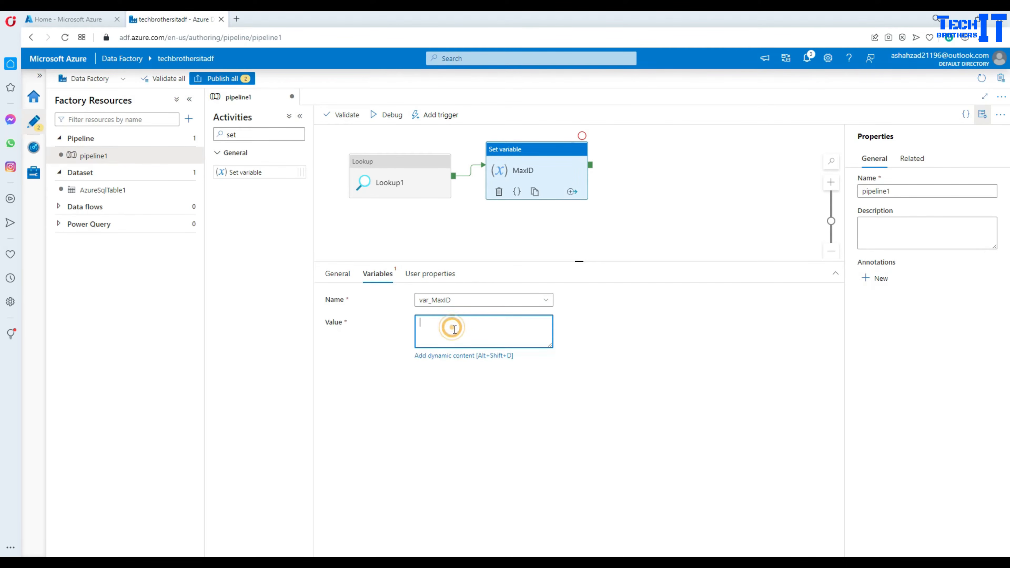
pyautogui.click(462, 354)
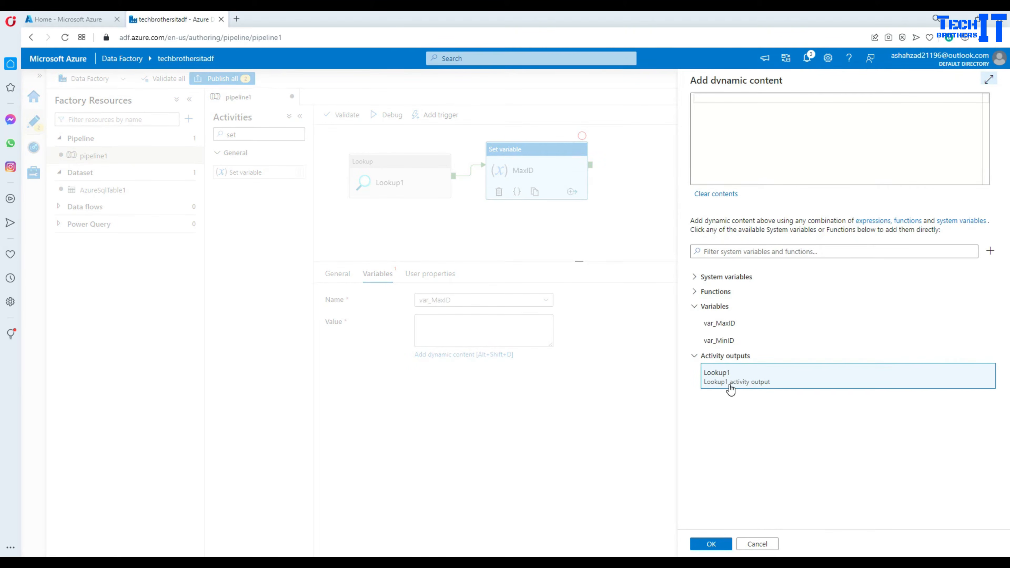
pyautogui.click(735, 388)
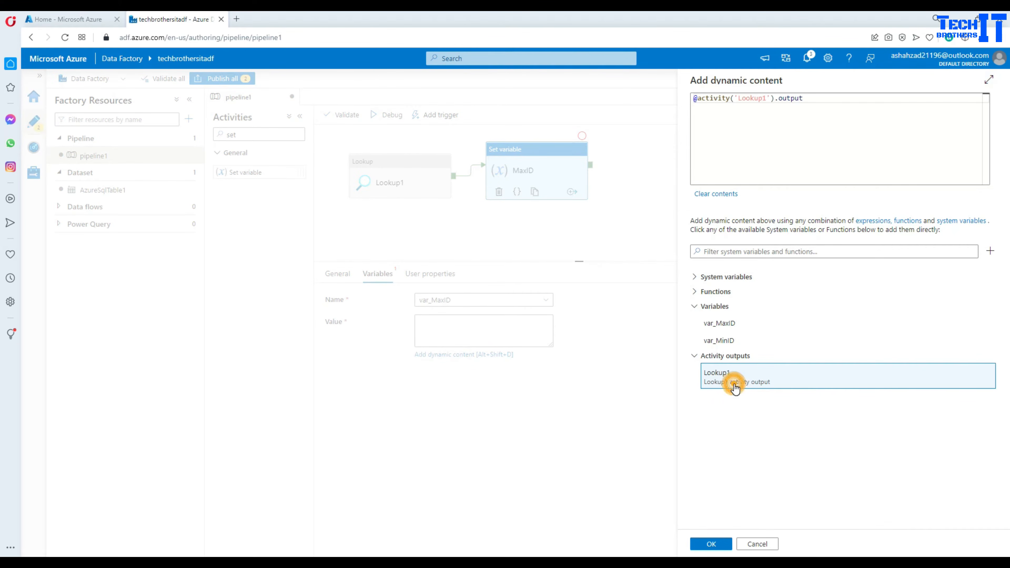
pyautogui.click(827, 100)
pyautogui.write('.FirstRow.Maxid')
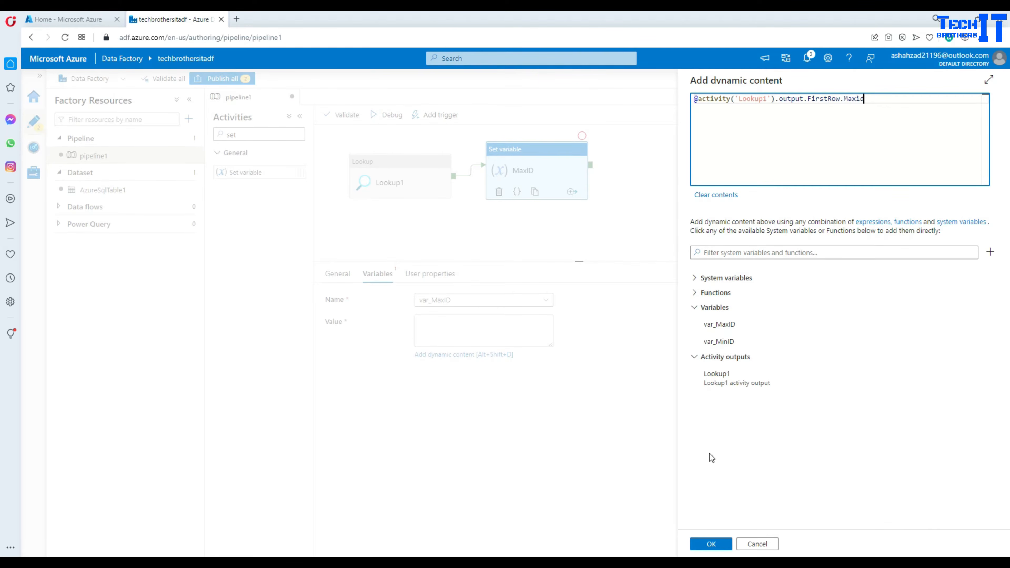
pyautogui.click(712, 544)
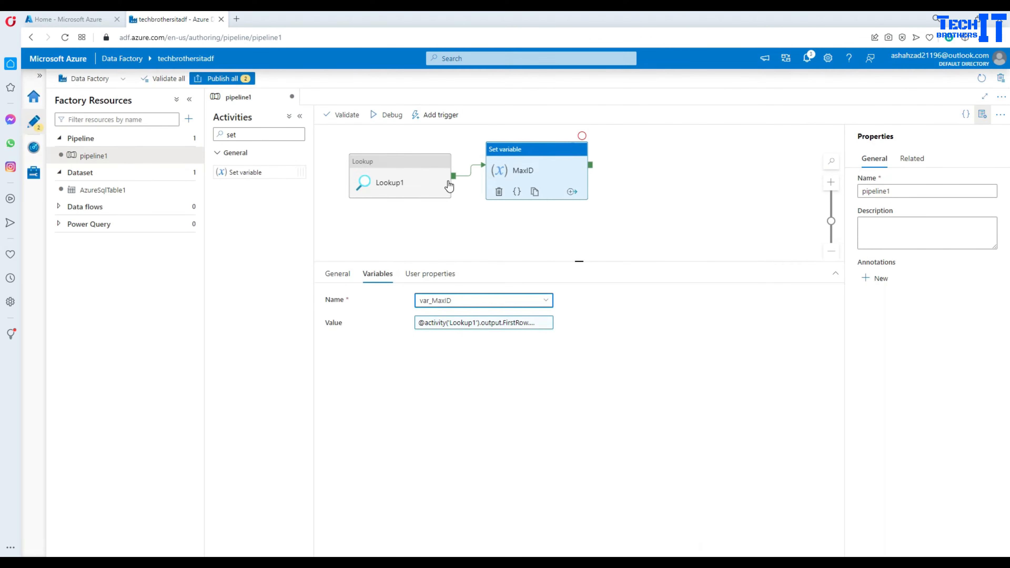
# - Add a second Set variable activity below MaxID and connect Lookup1 to it
pyautogui.moveTo(238, 172); pyautogui.dragTo(532, 243)
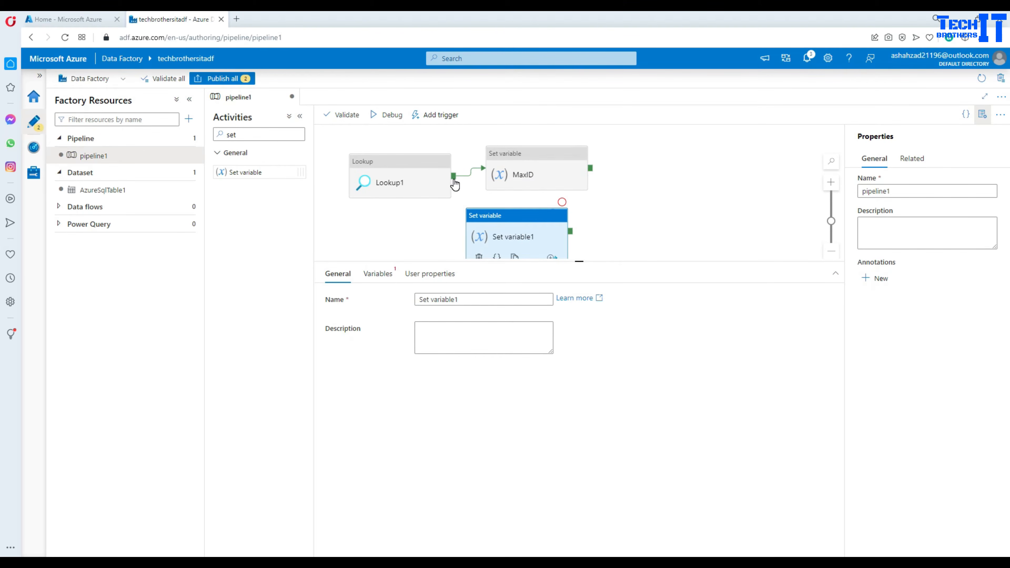
pyautogui.moveTo(454, 184); pyautogui.dragTo(483, 239)
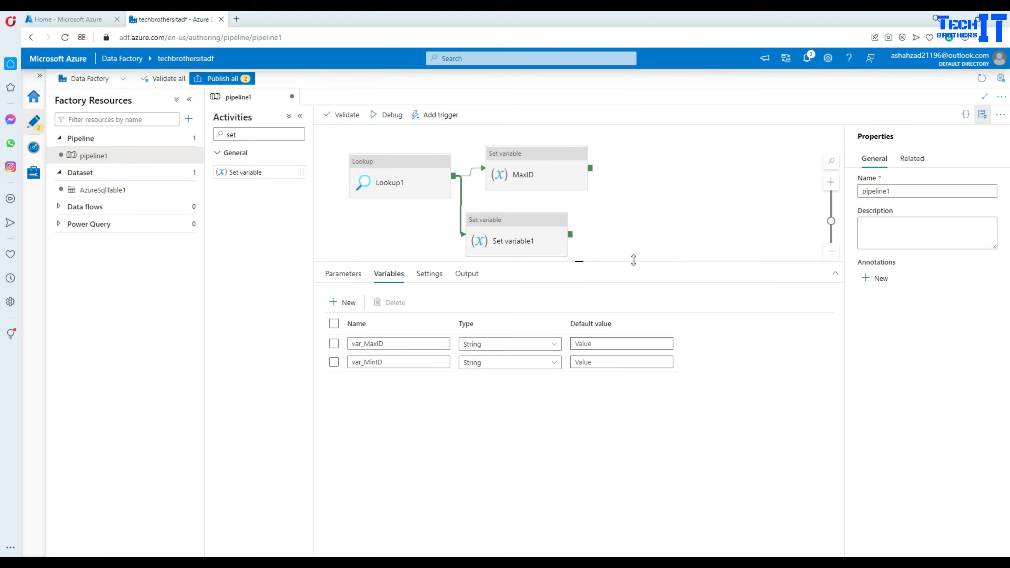
pyautogui.moveTo(634, 260); pyautogui.dragTo(634, 323)
# - Rename the second Set variable activity as SET MinId
pyautogui.click(525, 243)
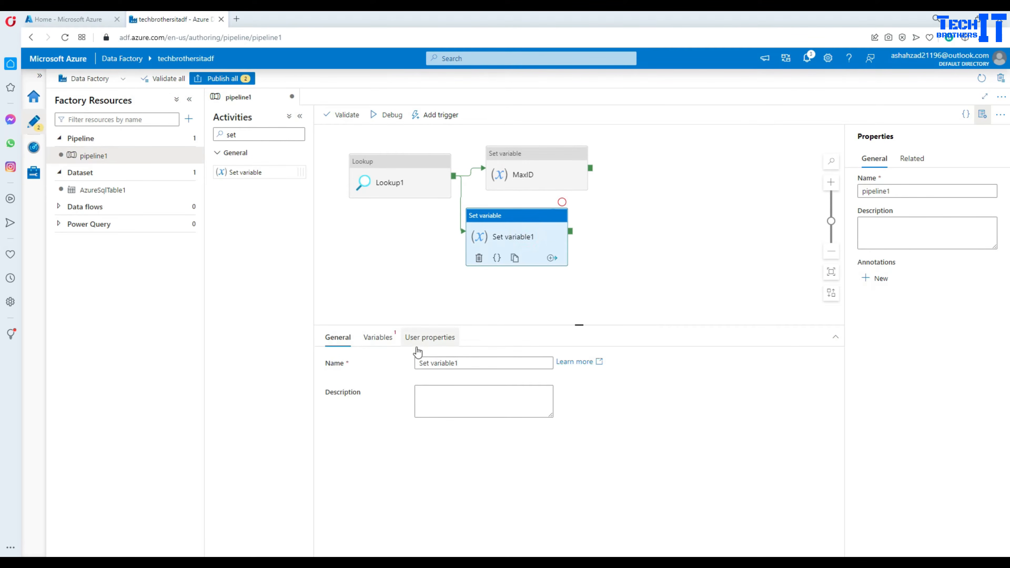
pyautogui.moveTo(472, 362); pyautogui.dragTo(411, 370)
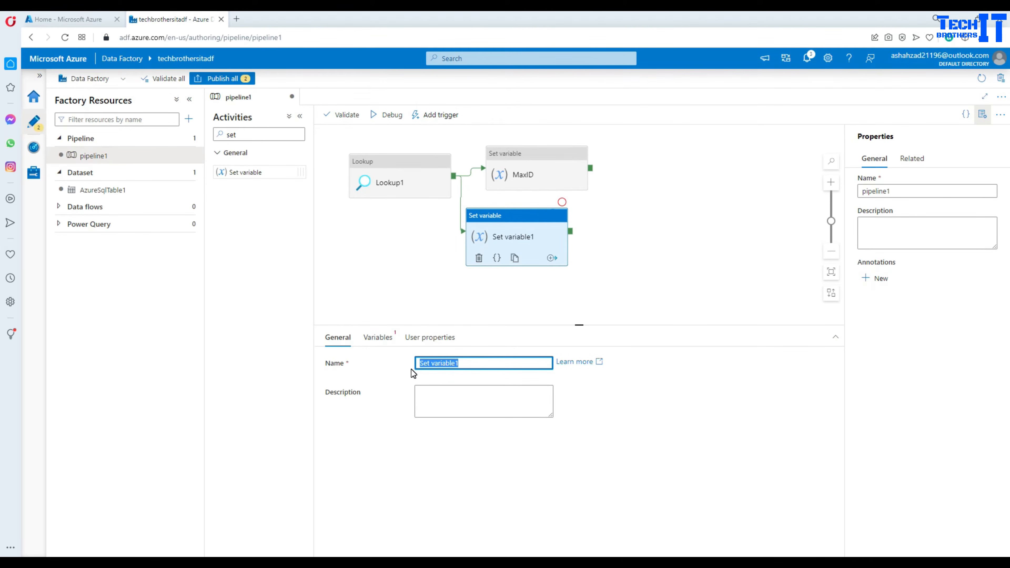
pyautogui.write('SEt')
pyautogui.write(' min')
pyautogui.write(' v')
pyautogui.write('nId')
pyautogui.click(664, 239)
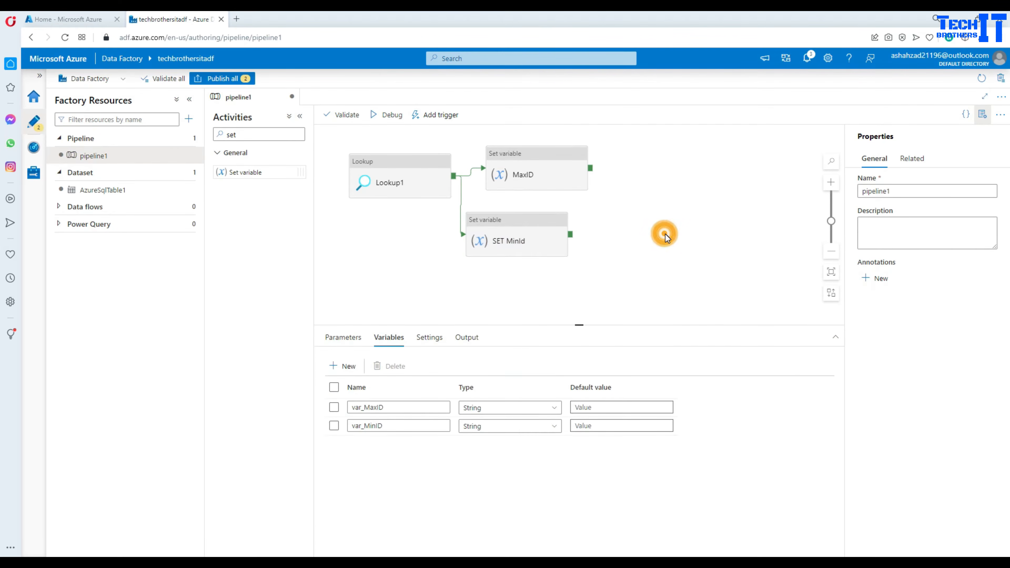
# - Choose var_MinID as the variable that the SET MinId activity sets
pyautogui.click(503, 237)
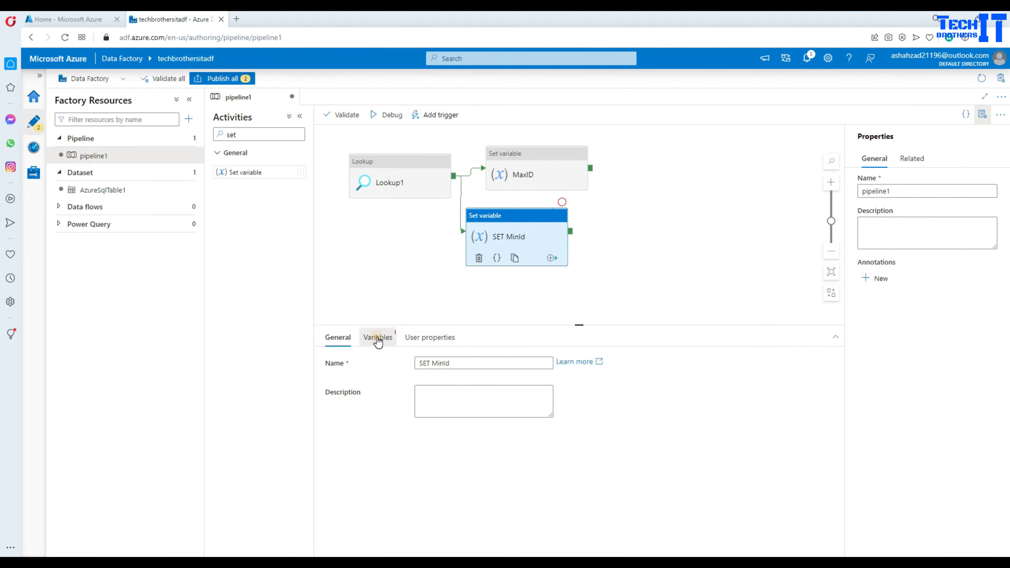
pyautogui.click(376, 338)
pyautogui.click(445, 365)
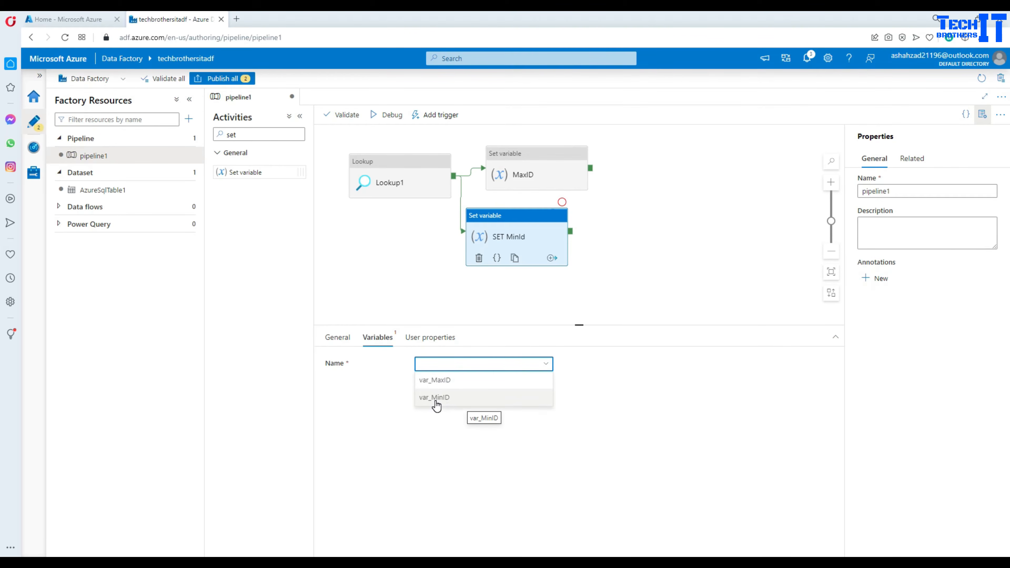
pyautogui.click(437, 398)
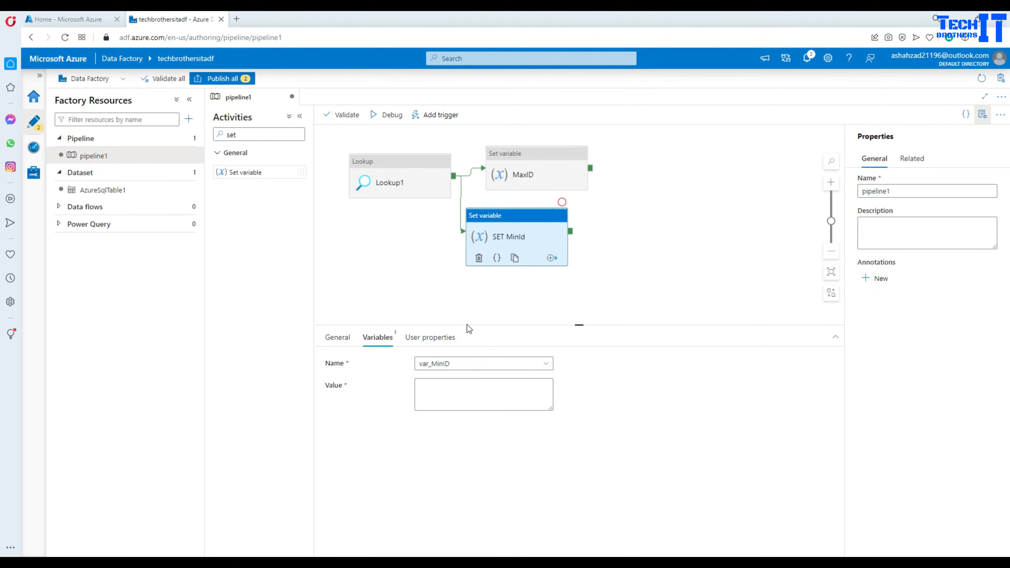
pyautogui.click(460, 388)
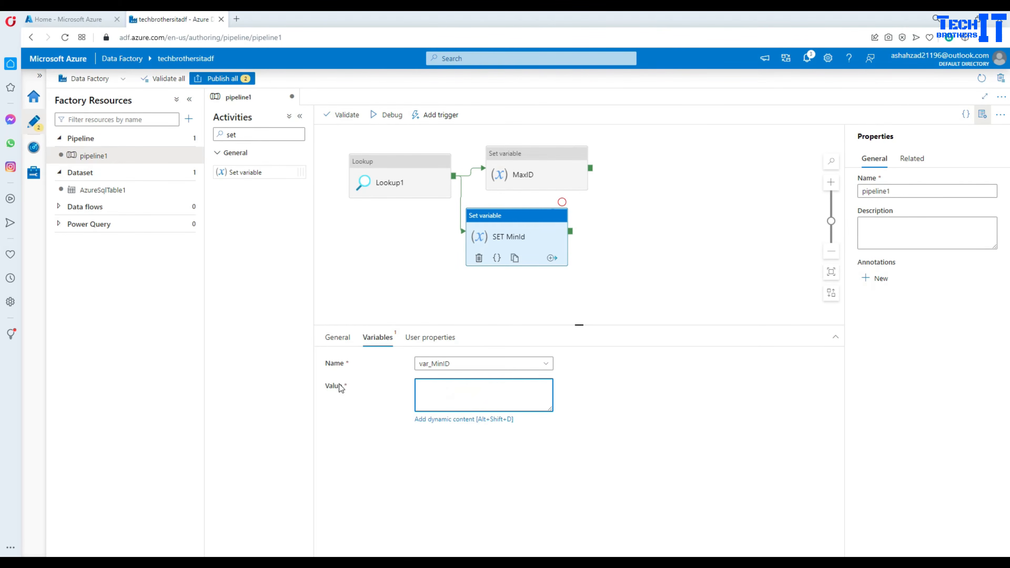
pyautogui.click(427, 420)
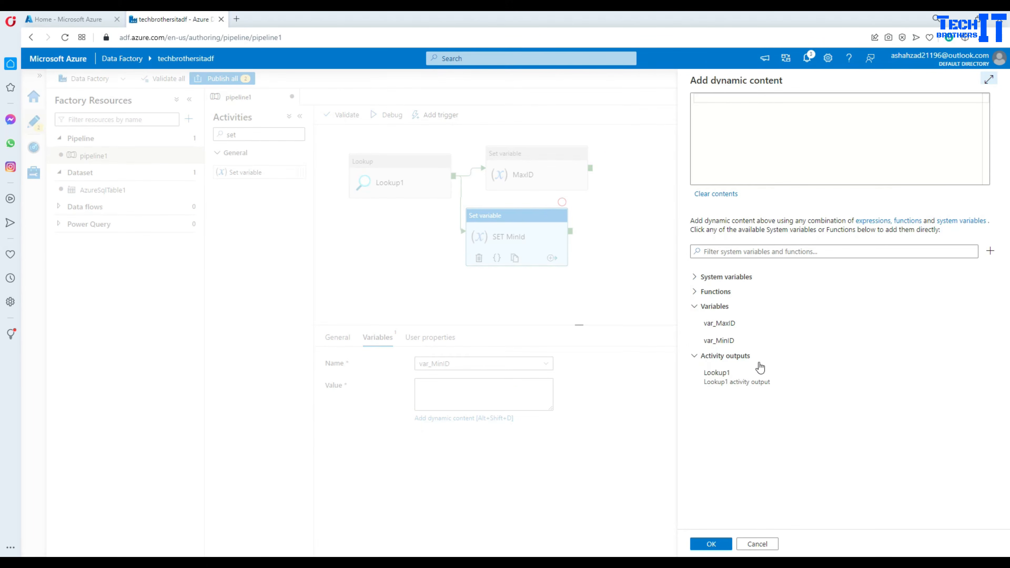
pyautogui.click(740, 381)
pyautogui.click(831, 108)
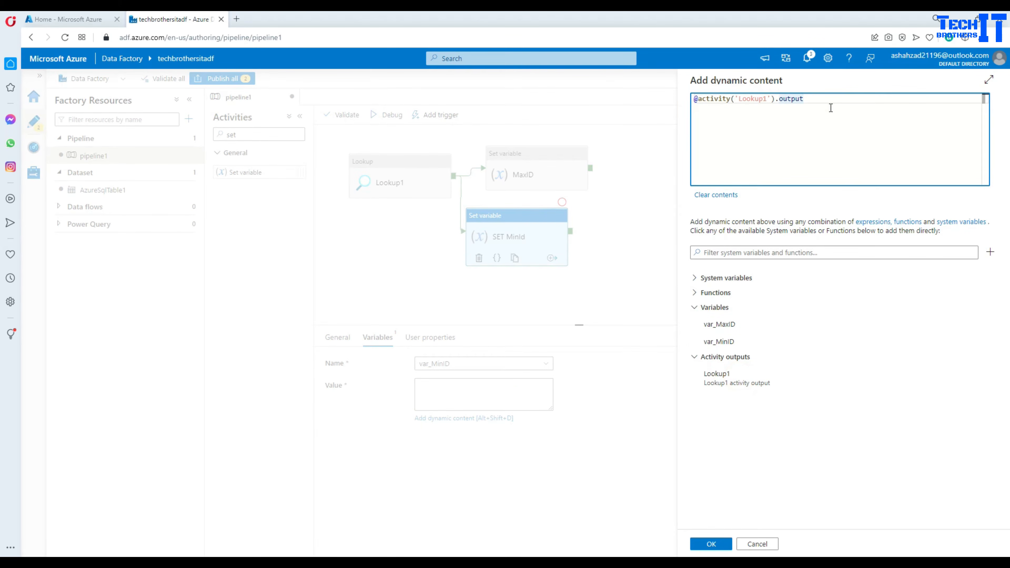
pyautogui.write('.firstrow.')
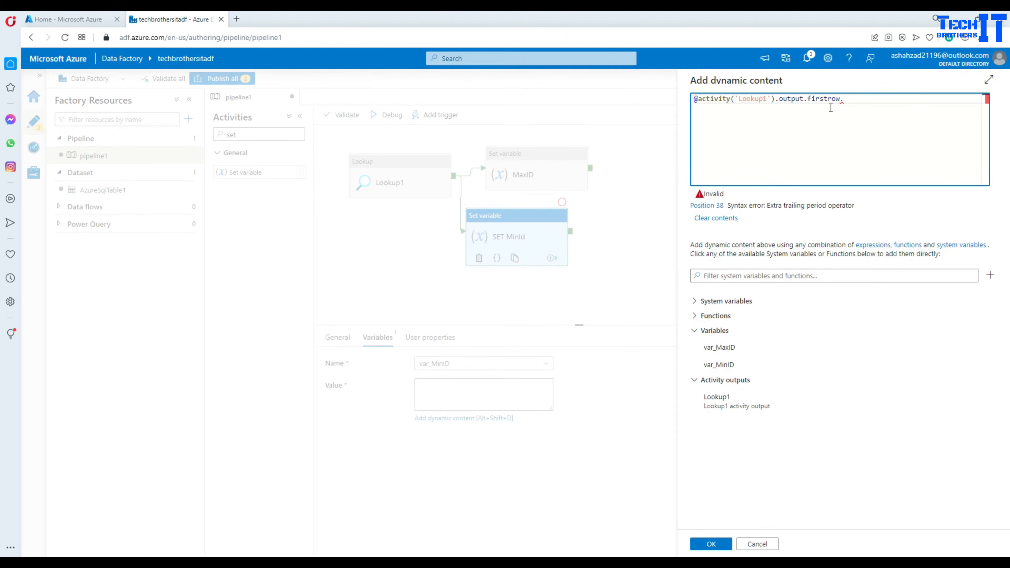
pyautogui.write('Minid')
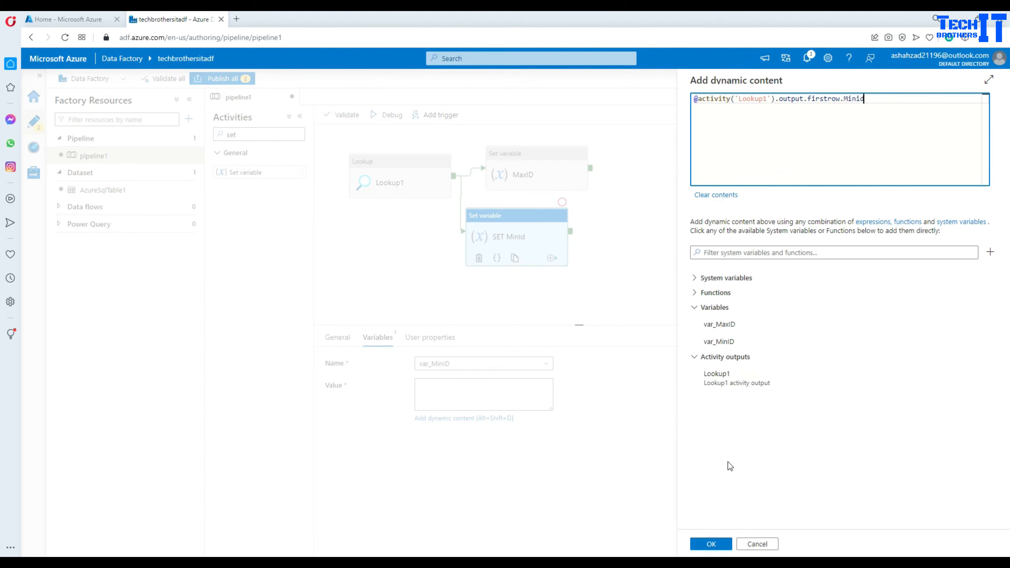
pyautogui.click(703, 546)
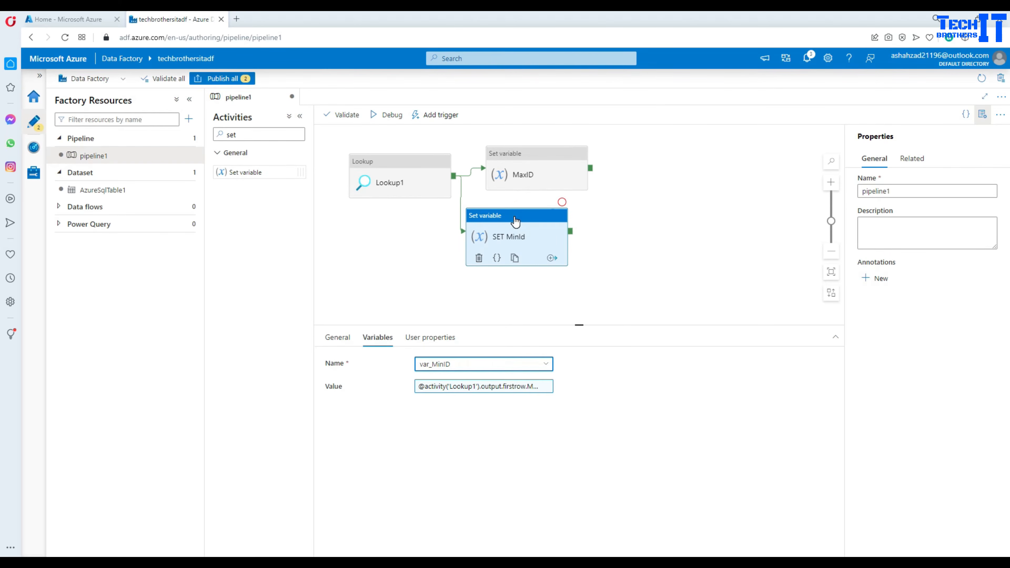
pyautogui.moveTo(514, 216); pyautogui.dragTo(536, 227)
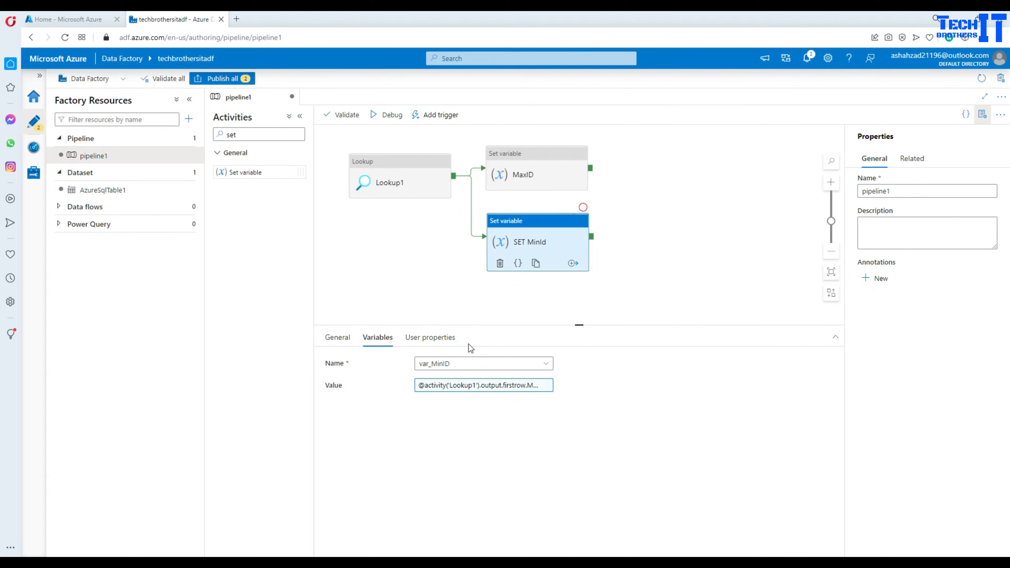
# - Debug the pipeline and examine the firstRow values Maxid and Minid in Lookup1's output
pyautogui.click(387, 114)
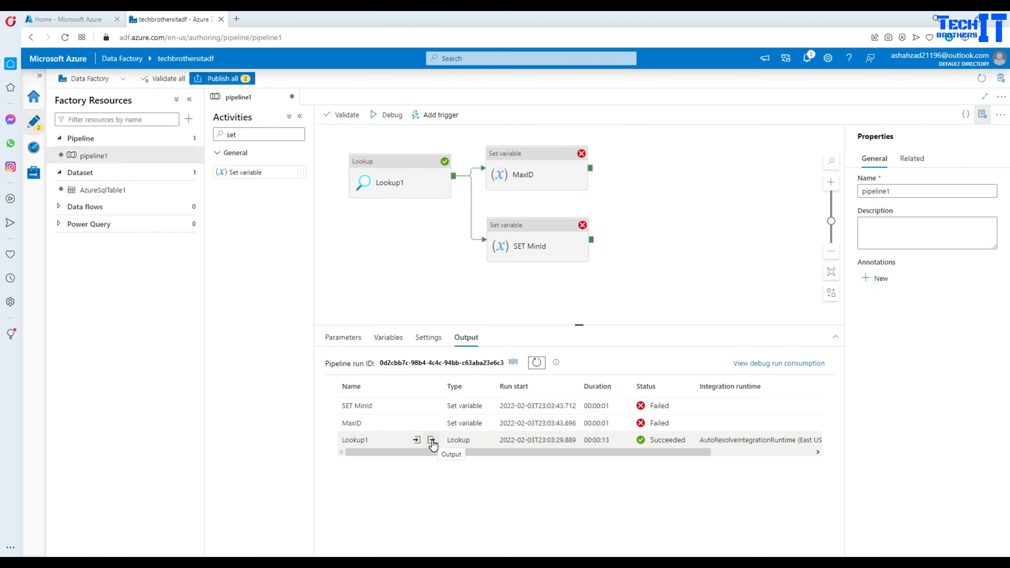
pyautogui.click(432, 440)
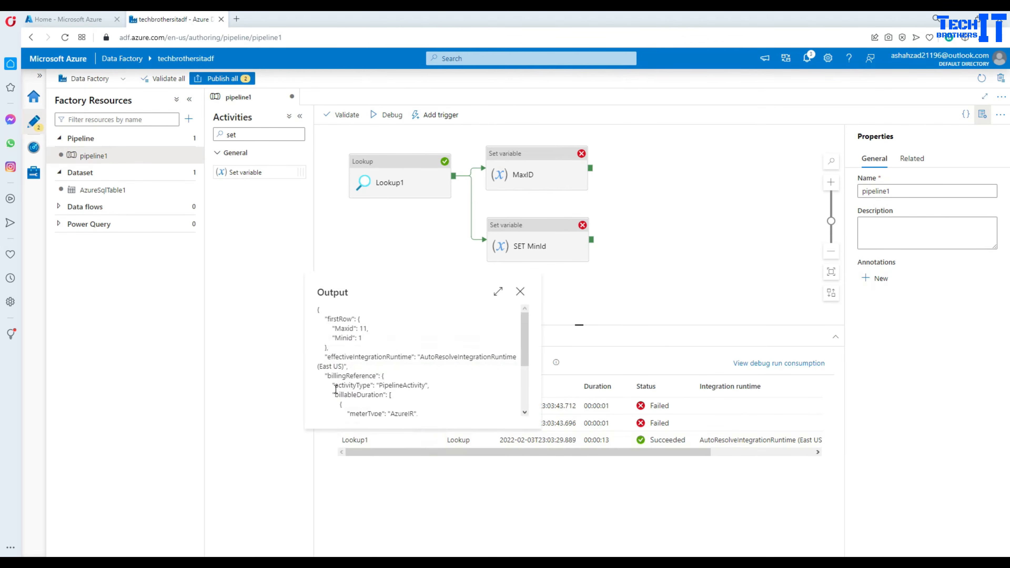
pyautogui.doubleClick(341, 318)
pyautogui.doubleClick(363, 329)
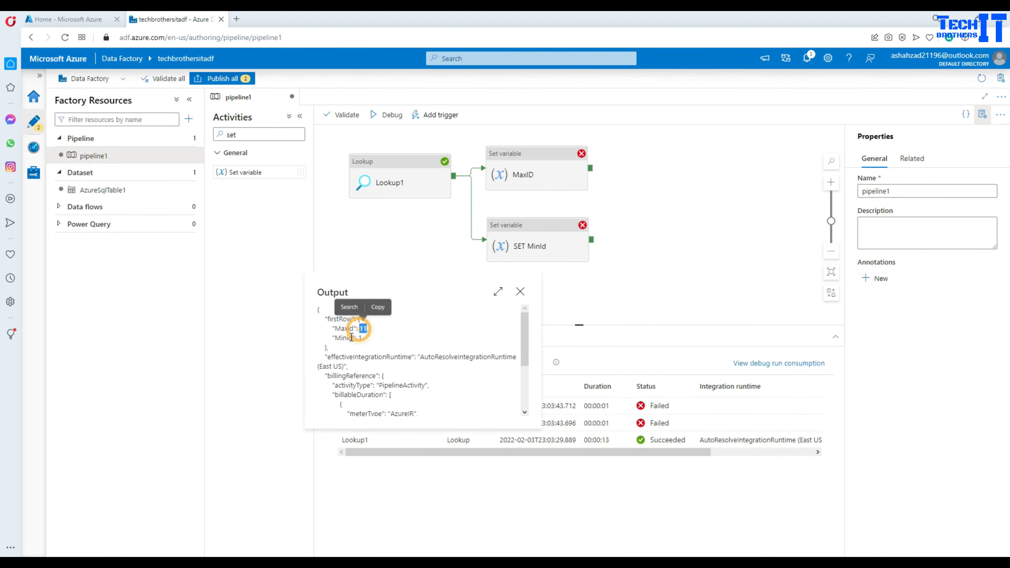
pyautogui.moveTo(362, 338); pyautogui.dragTo(319, 310)
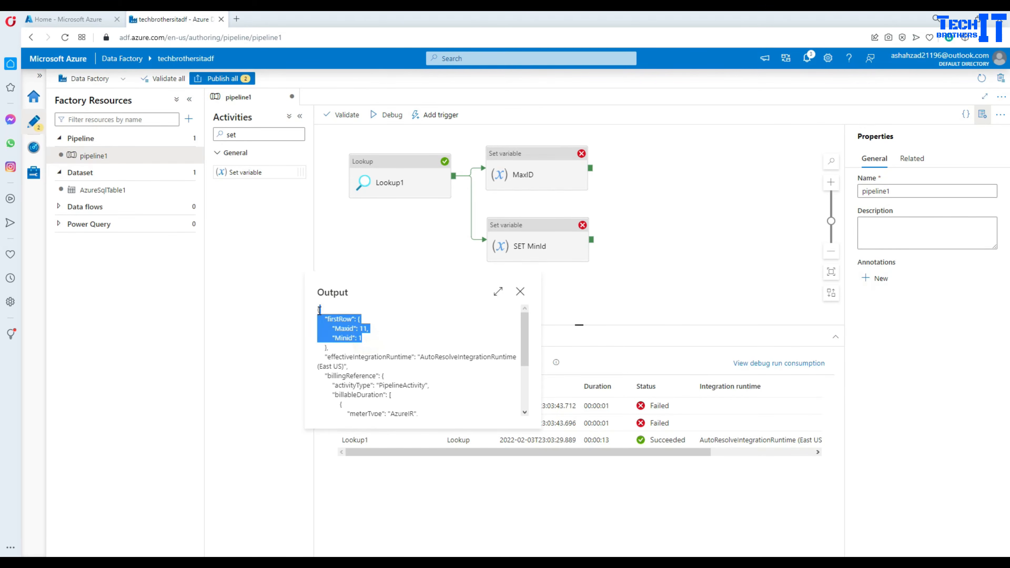
pyautogui.click(520, 291)
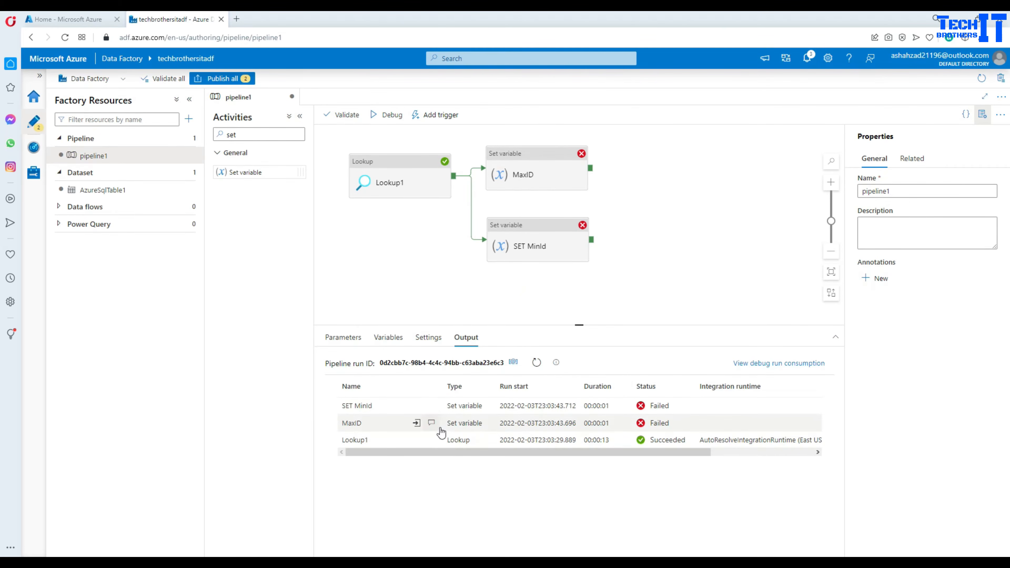
# - Read the error details of the MaxID activity from the debug run, noting the variable types involved
pyautogui.click(431, 423)
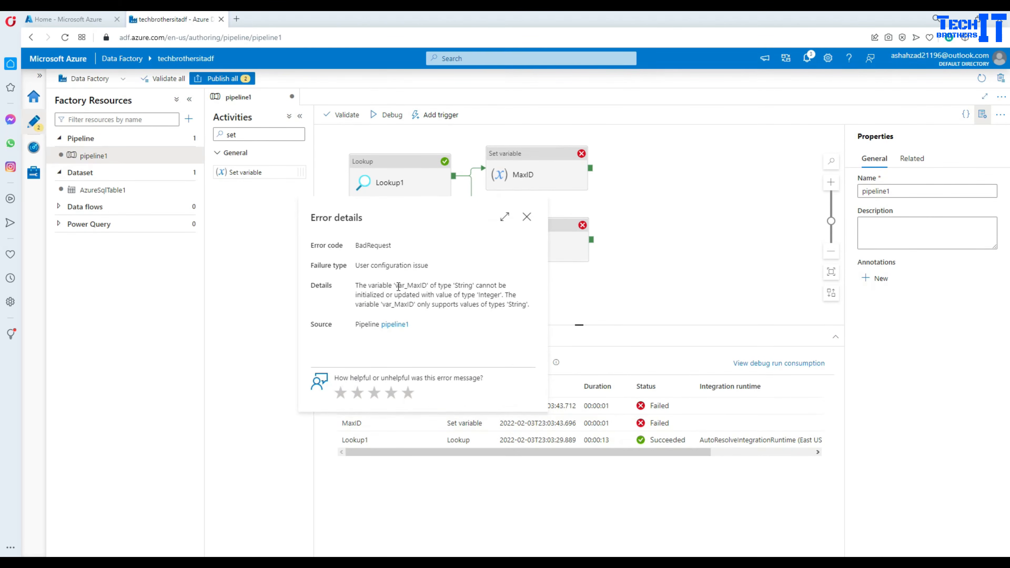
pyautogui.moveTo(356, 285); pyautogui.dragTo(517, 305)
pyautogui.click(473, 304)
pyautogui.doubleClick(490, 295)
# - Switch to SQL Server Management Studio to review the max and min id query, return to Data Factory, and close the error details
pyautogui.hotkey('alt', 'Tab')
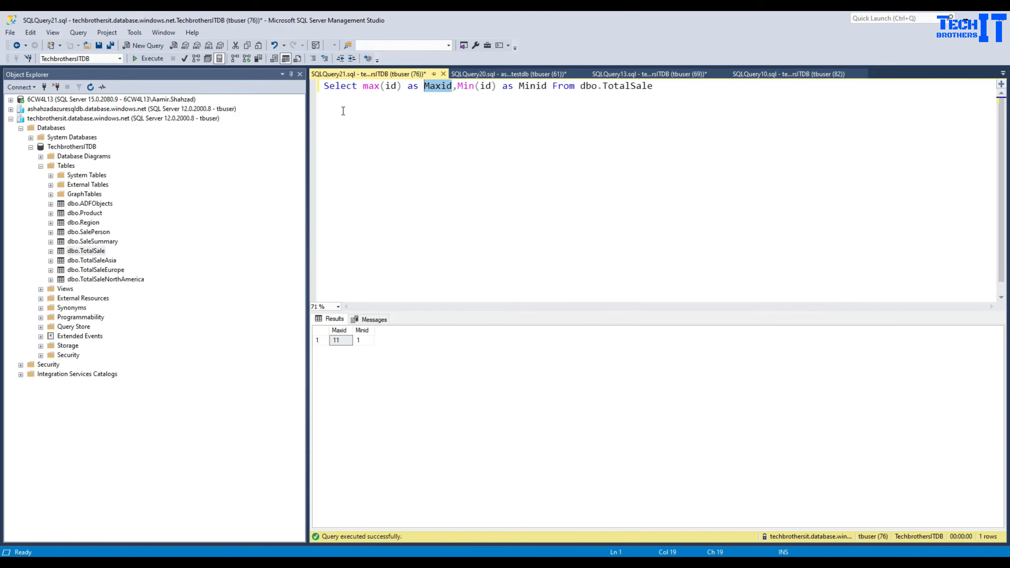
pyautogui.click(416, 89)
pyautogui.click(156, 59)
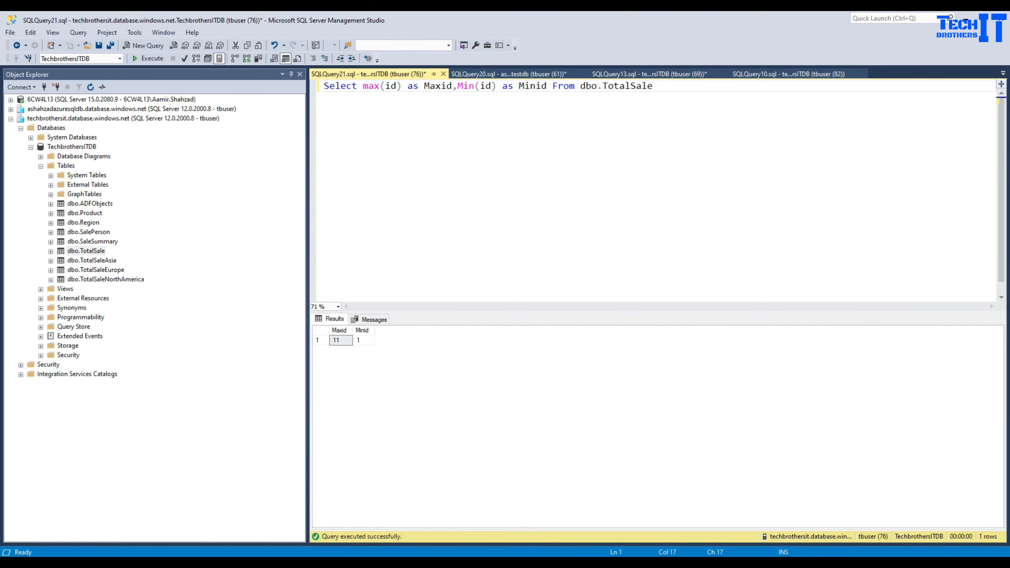
pyautogui.hotkey('alt', 'Tab')
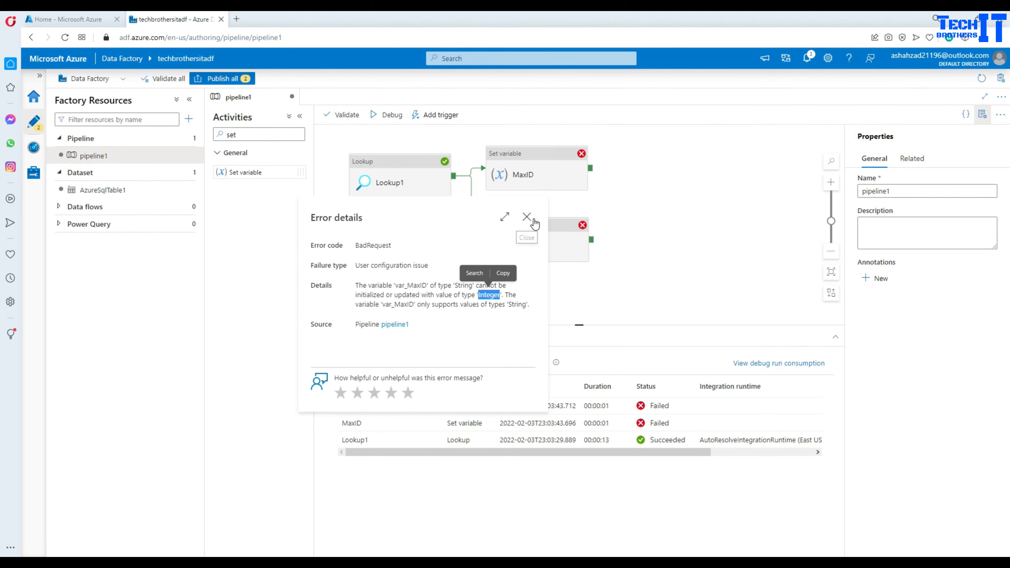
pyautogui.click(526, 217)
# - Open the MaxID activity's value expression for editing and remove the leading @ before activity('Lookup1')
pyautogui.click(512, 174)
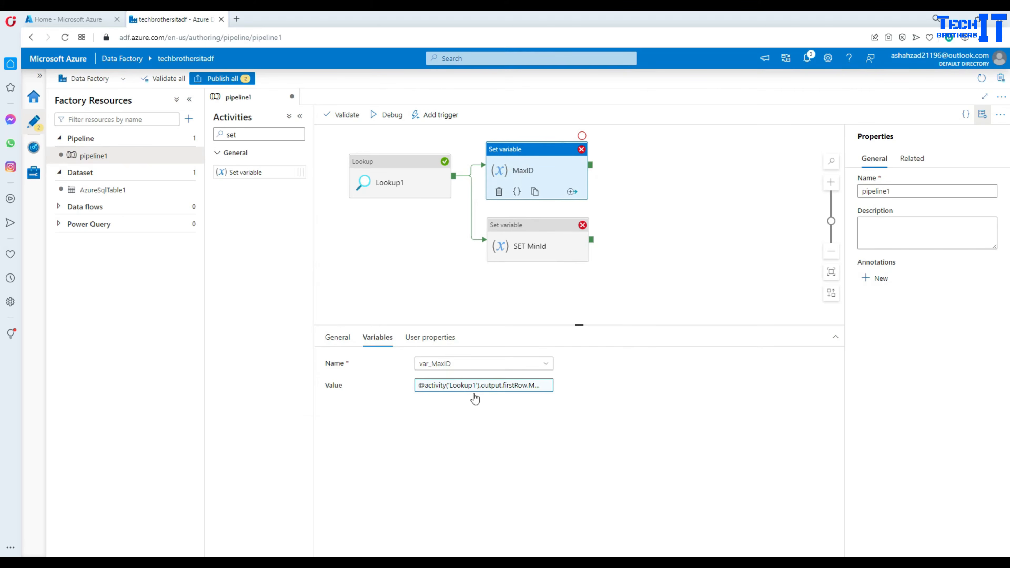
pyautogui.click(477, 385)
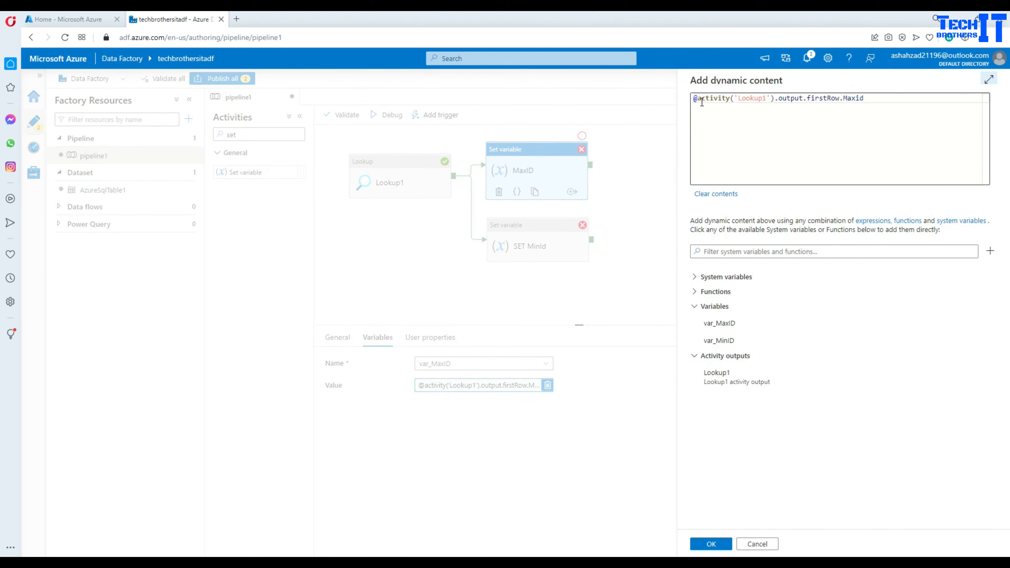
pyautogui.click(702, 103)
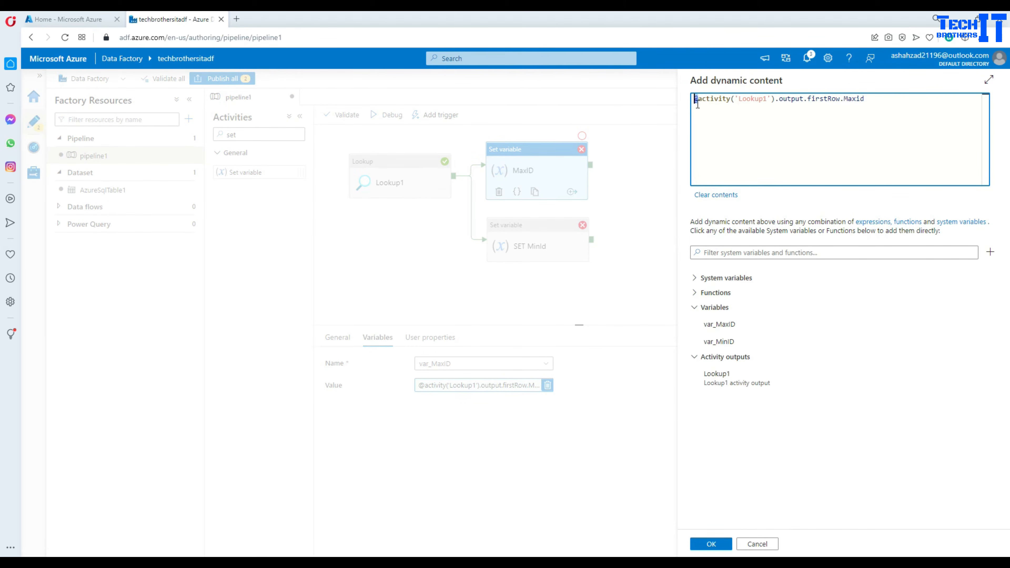
pyautogui.press('Delete')
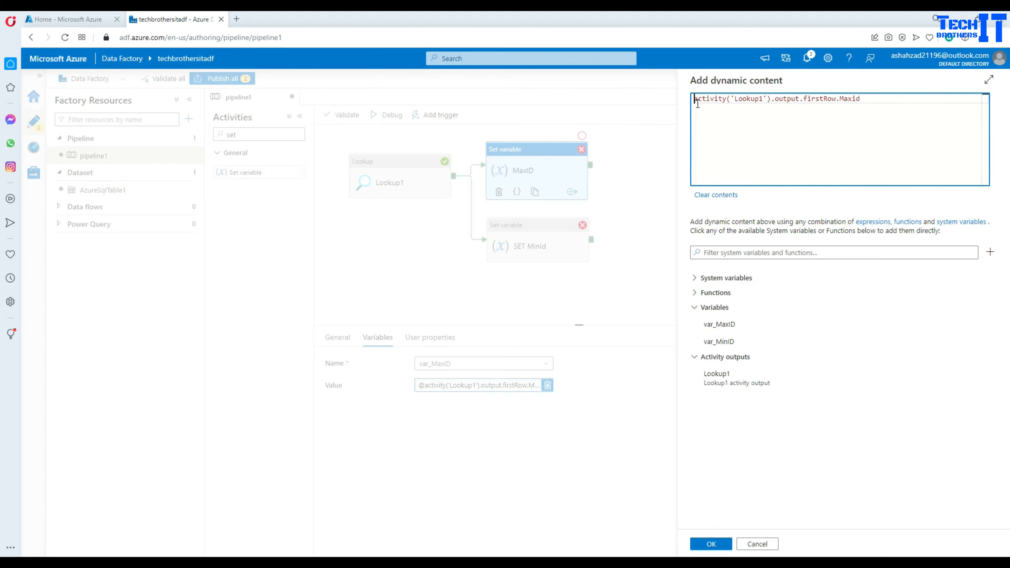
# - Filter the expression functions by "string" and look through the Conversion Functions for one that converts to a string
pyautogui.click(738, 251)
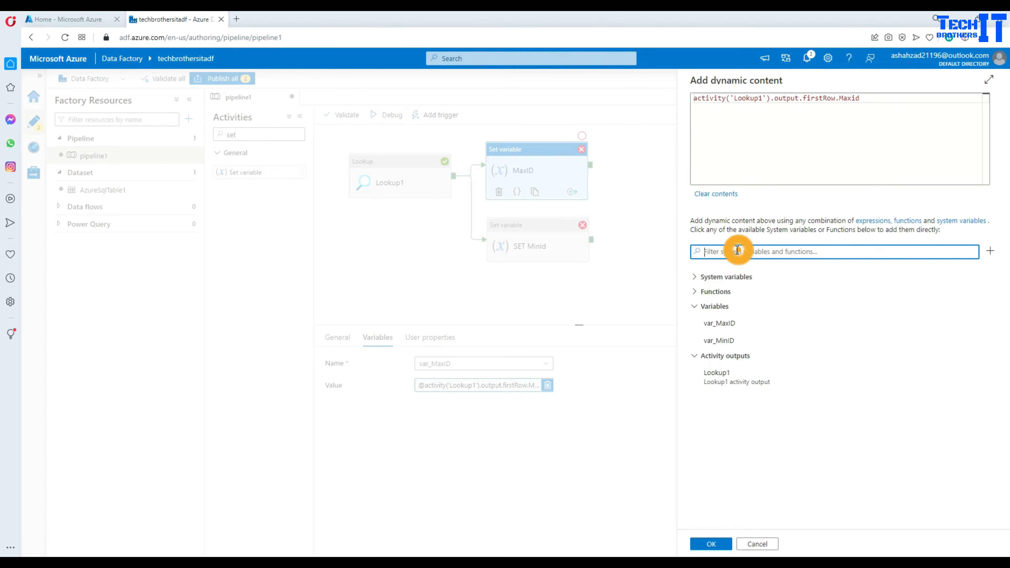
pyautogui.write('string')
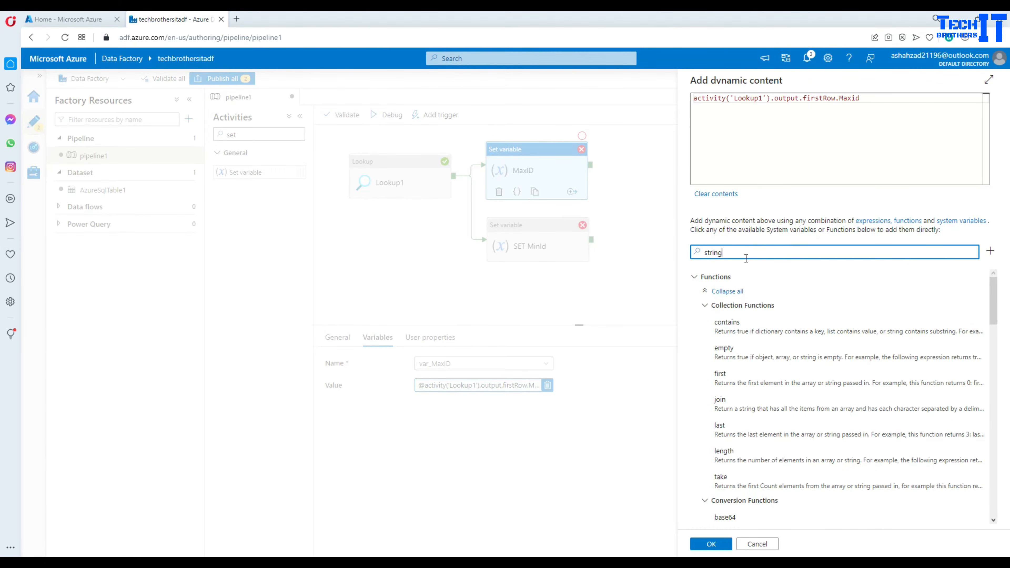
pyautogui.scroll(-6, 768, 350)
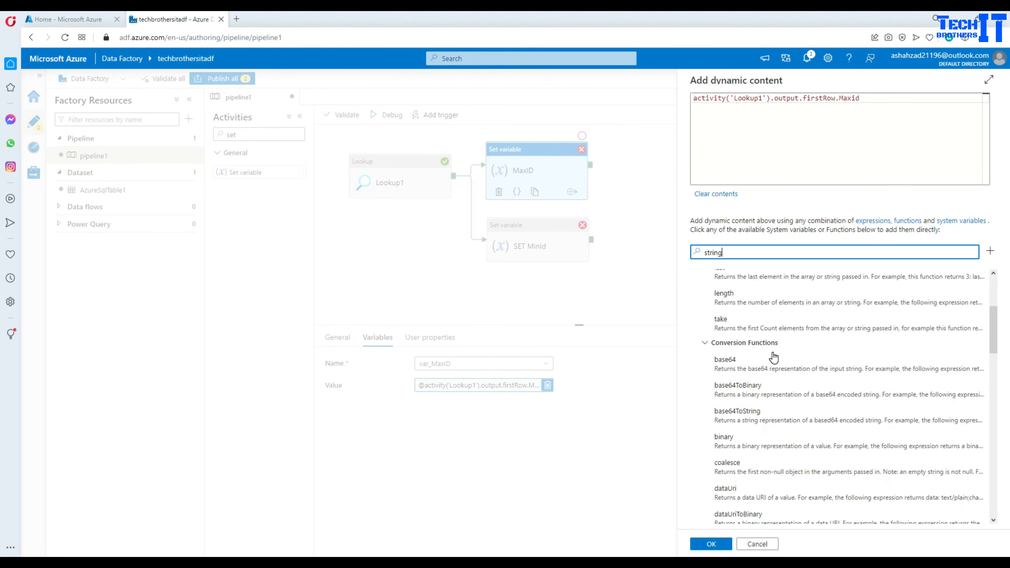
pyautogui.scroll(-4, 774, 358)
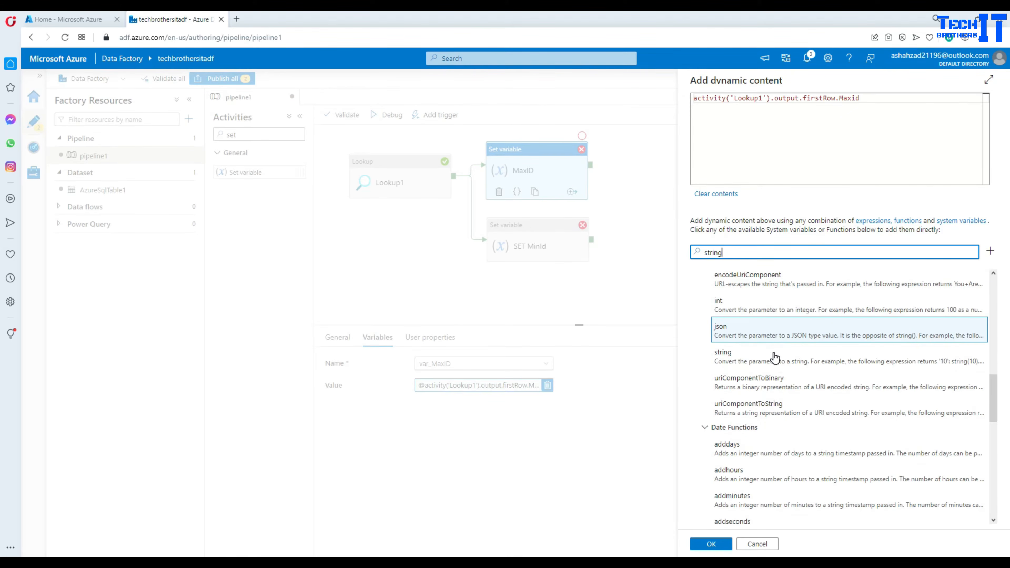
pyautogui.scroll(-2, 774, 357)
pyautogui.doubleClick(736, 252)
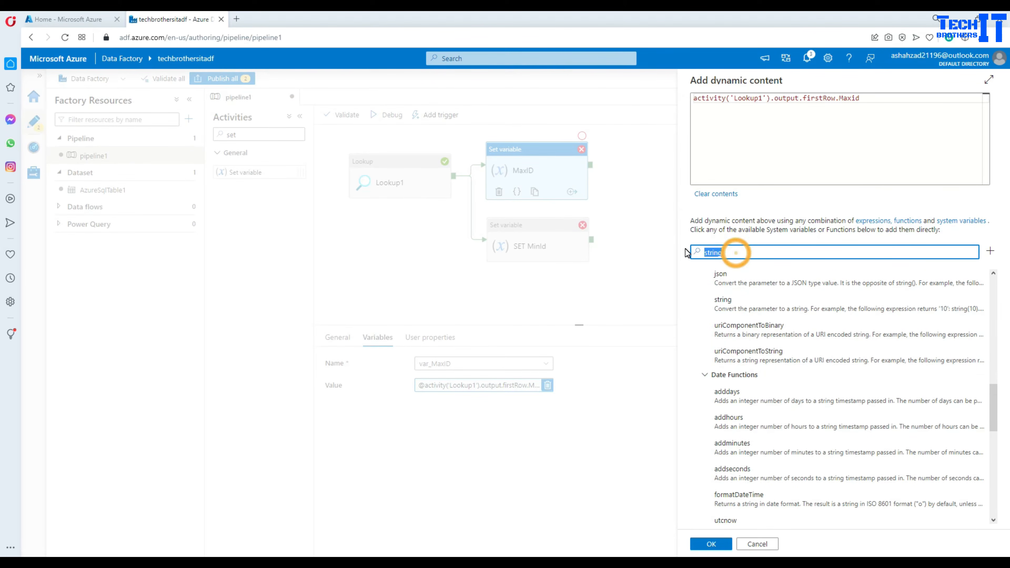
pyautogui.write('@s')
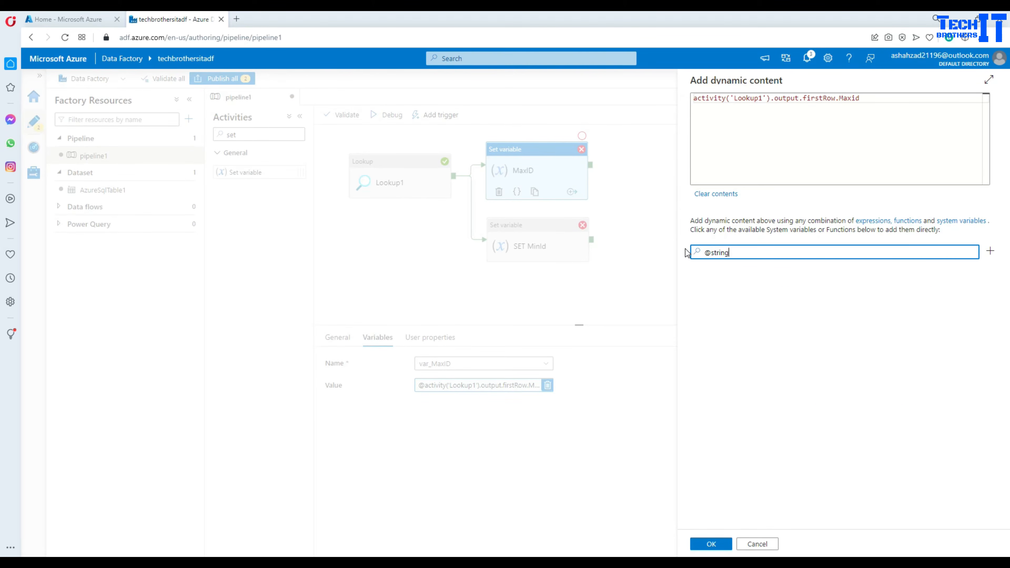
pyautogui.write('trin')
pyautogui.press('BackSpace')
pyautogui.press('BackSpace')
pyautogui.press('BackSpace')
pyautogui.press('BackSpace')
pyautogui.press('BackSpace')
pyautogui.press('BackSpace')
pyautogui.write('string')
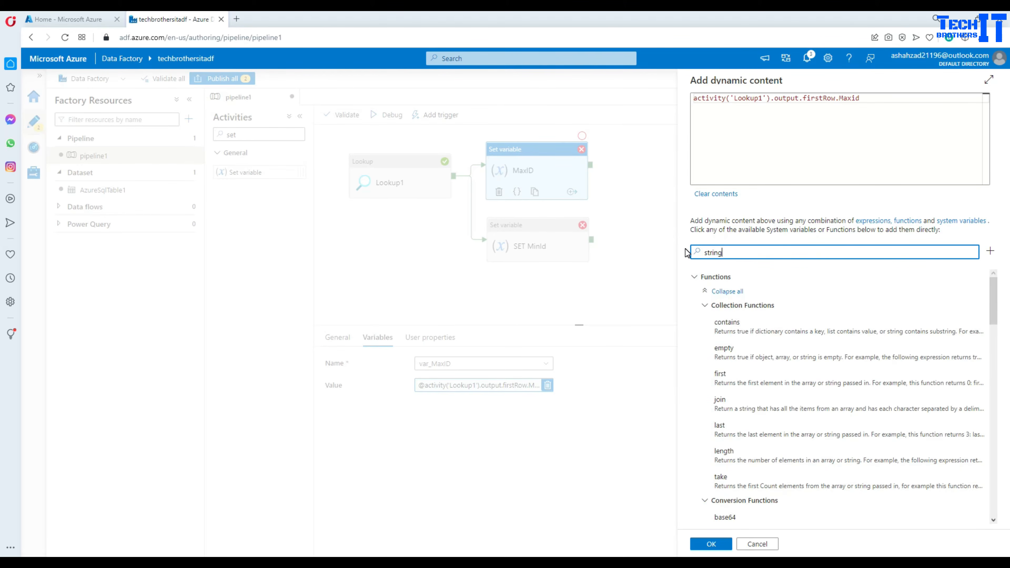
# - Look through the functions filtered by "string" for the conversion function that turns a parameter into a string
pyautogui.scroll(-5, 862, 412)
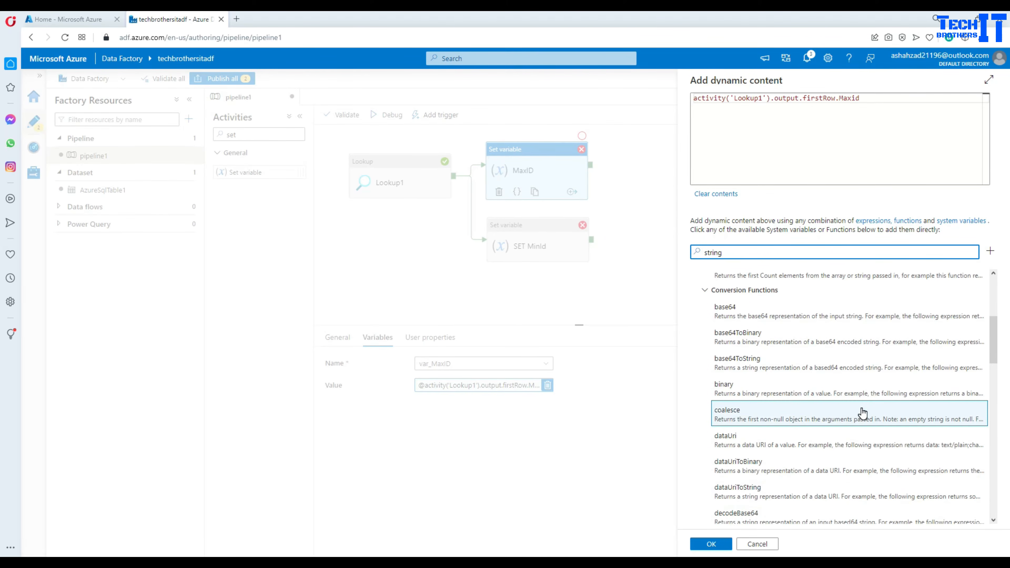
pyautogui.scroll(-12, 771, 302)
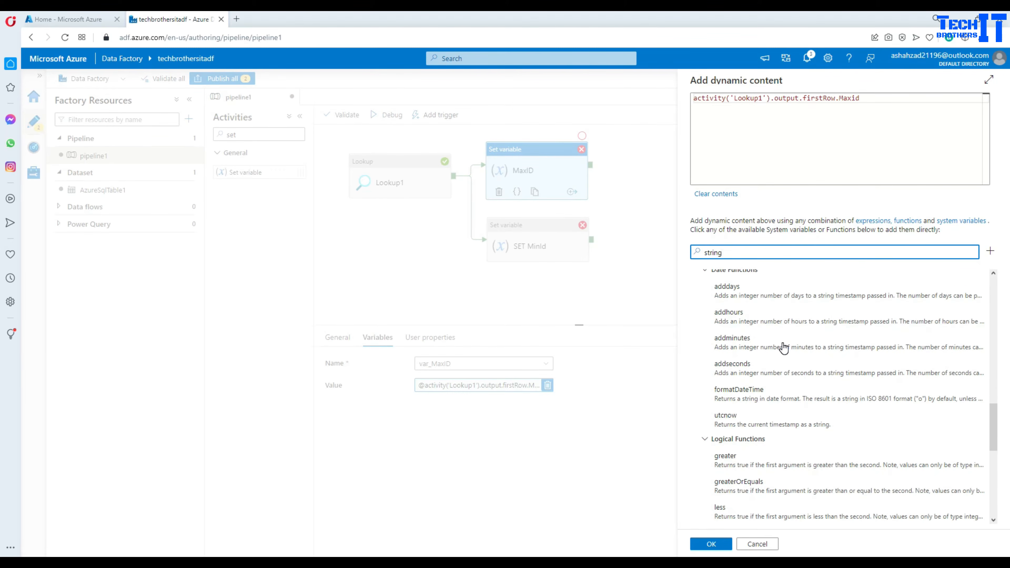
pyautogui.scroll(-5, 783, 348)
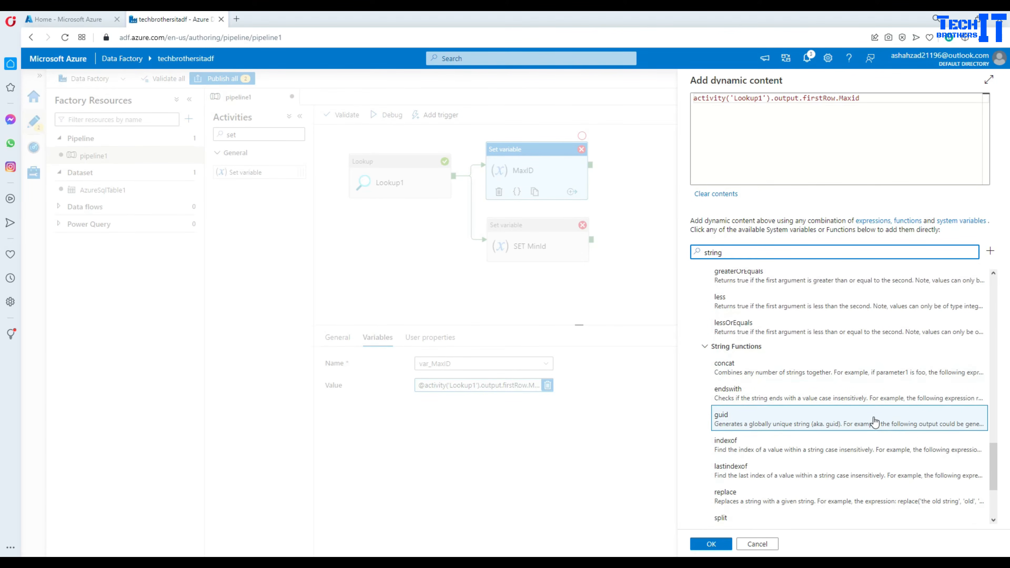
pyautogui.moveTo(992, 455)
pyautogui.mouseDown()
pyautogui.moveTo(993, 481)
pyautogui.moveTo(993, 456)
pyautogui.mouseUp()
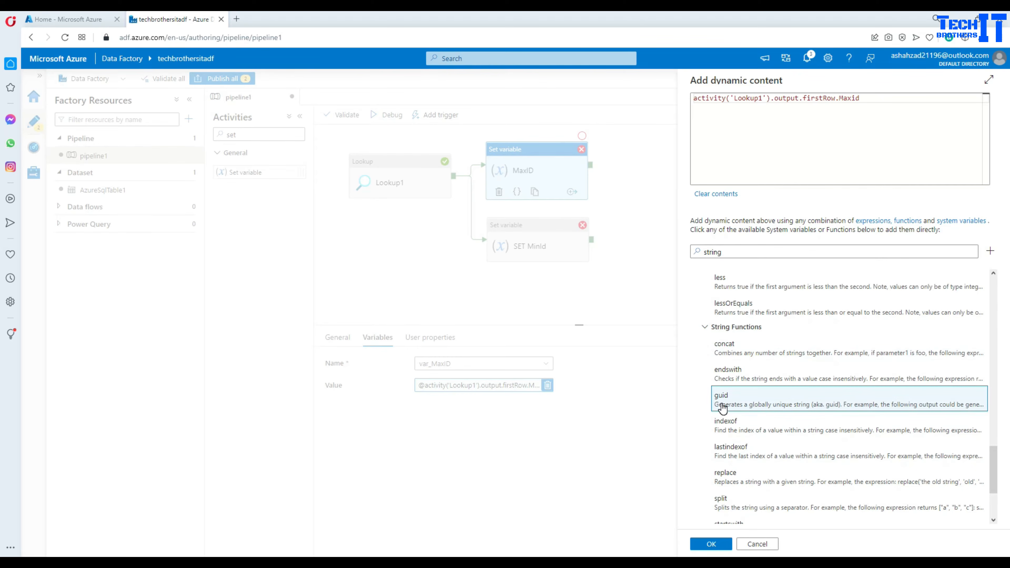
pyautogui.scroll(-3, 744, 442)
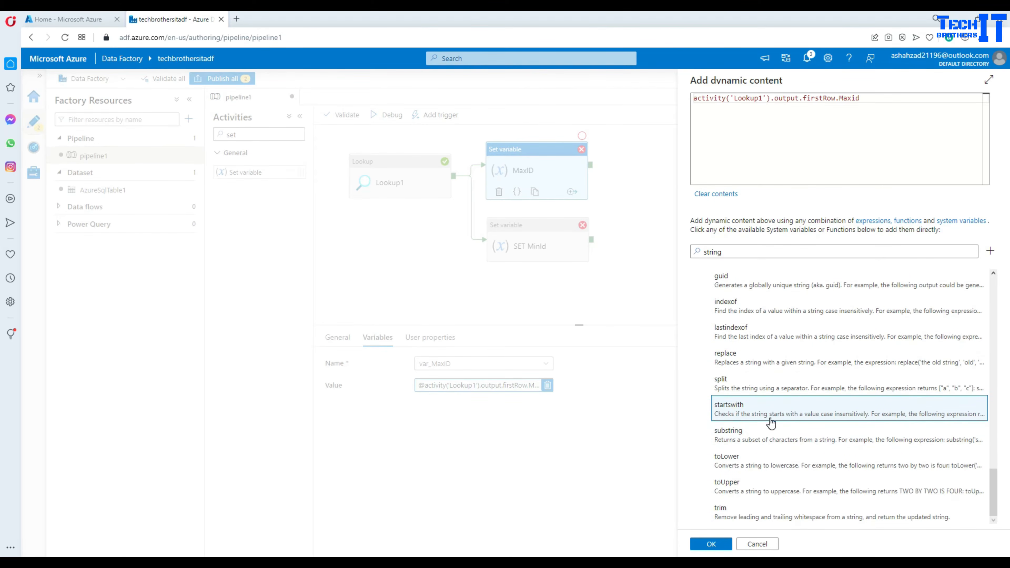
pyautogui.scroll(15, 733, 355)
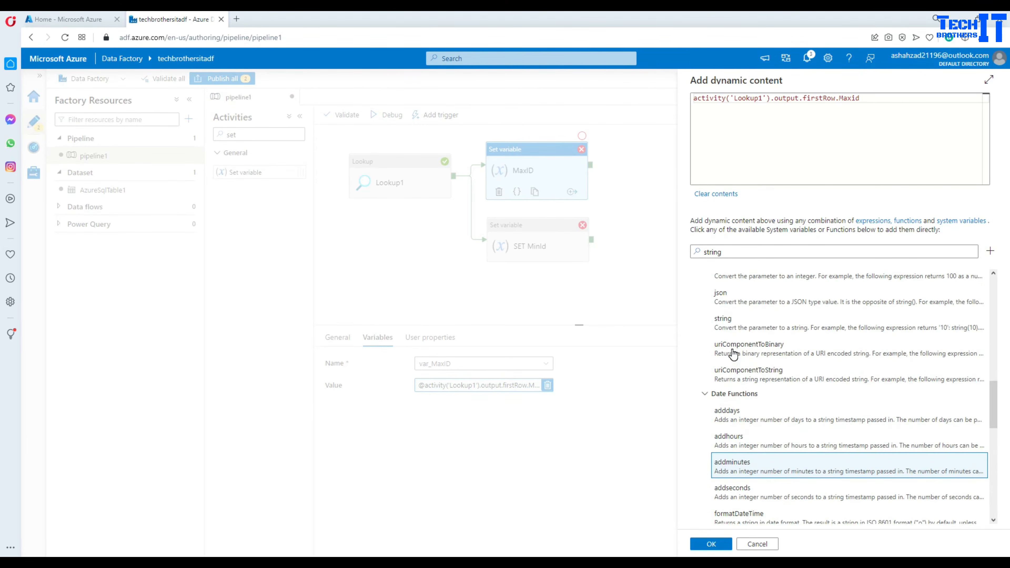
pyautogui.scroll(3, 756, 355)
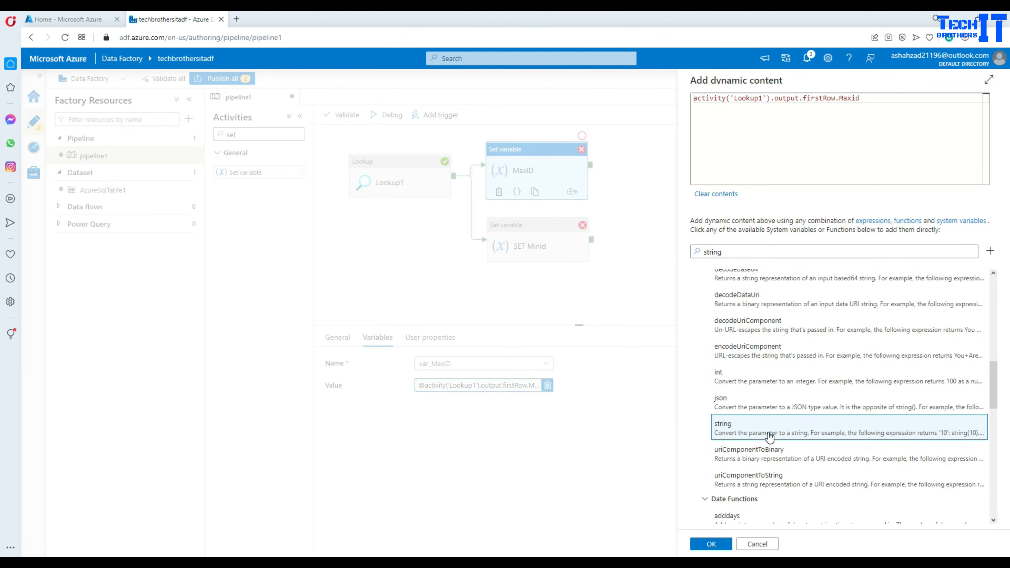
pyautogui.click(697, 98)
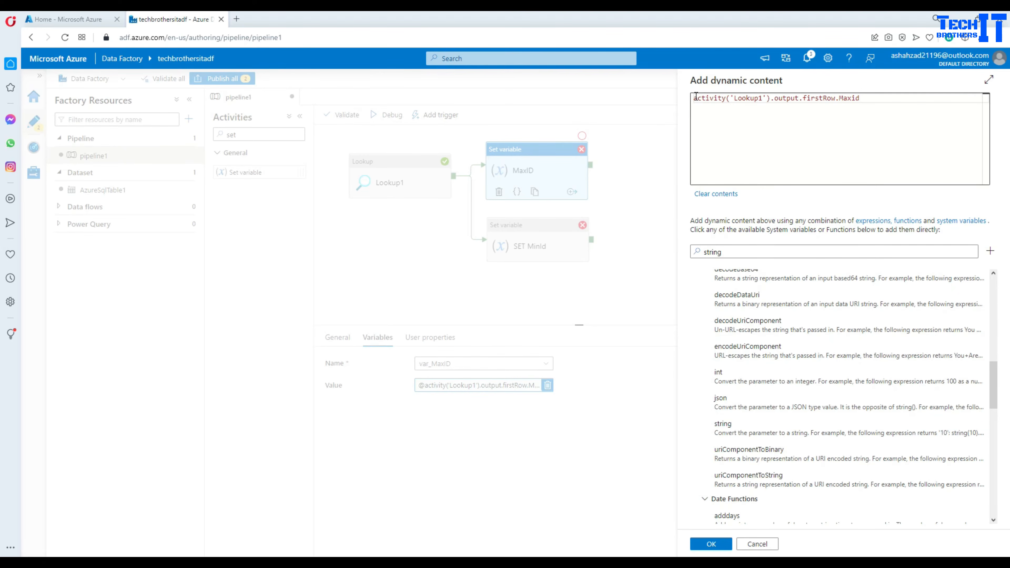
pyautogui.click(696, 97)
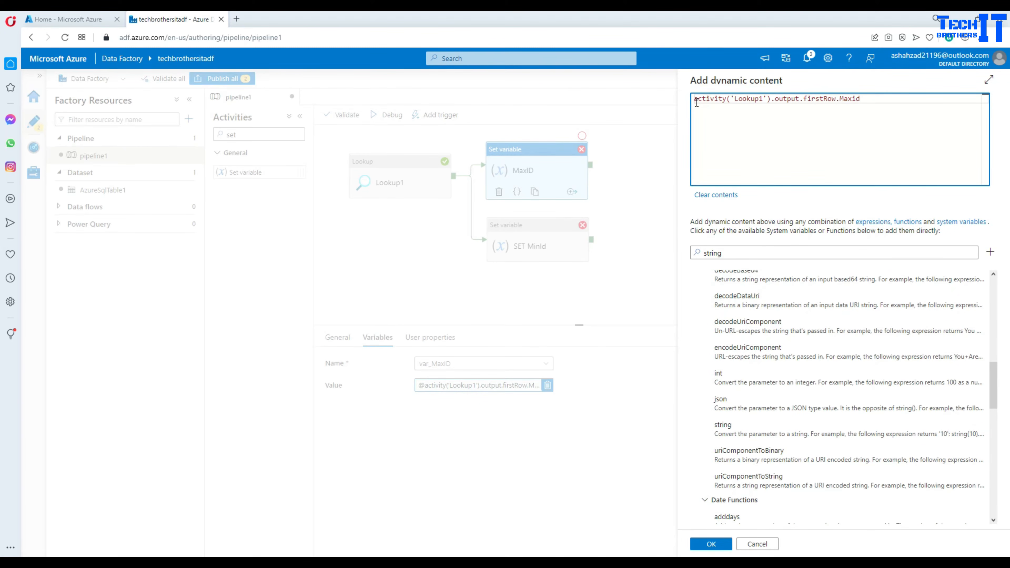
pyautogui.write('string')
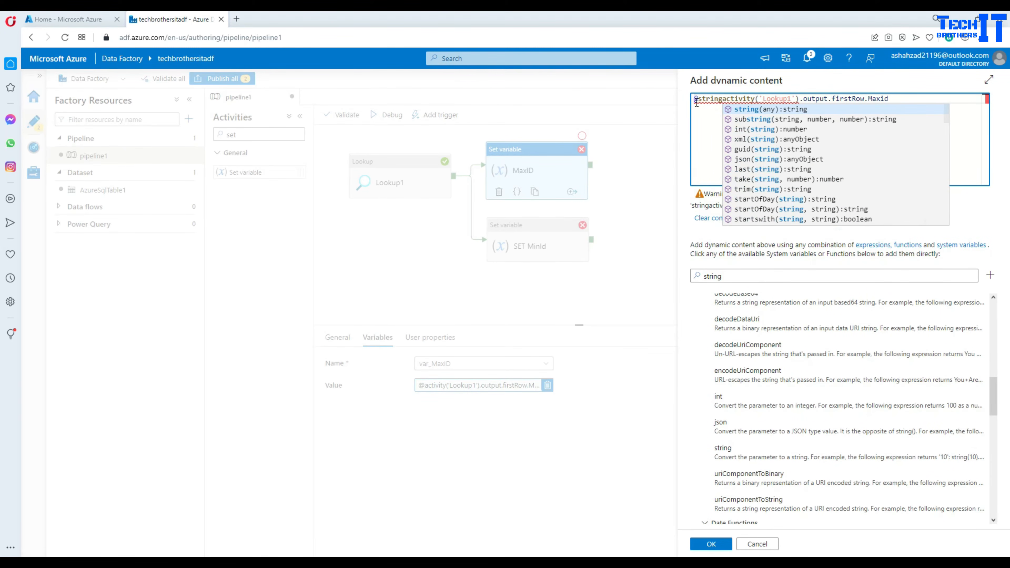
pyautogui.write('(')
pyautogui.click(898, 98)
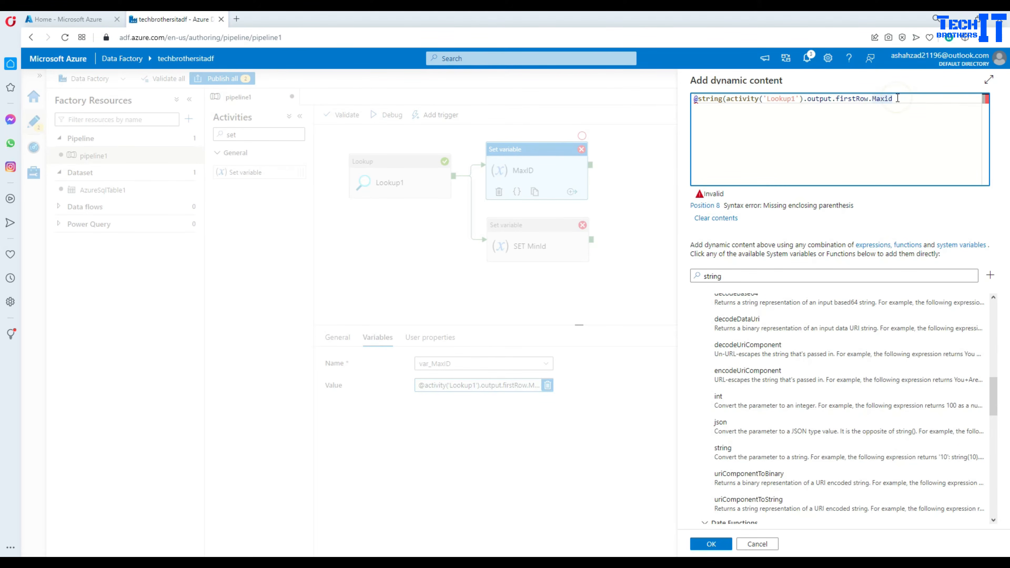
pyautogui.write(')')
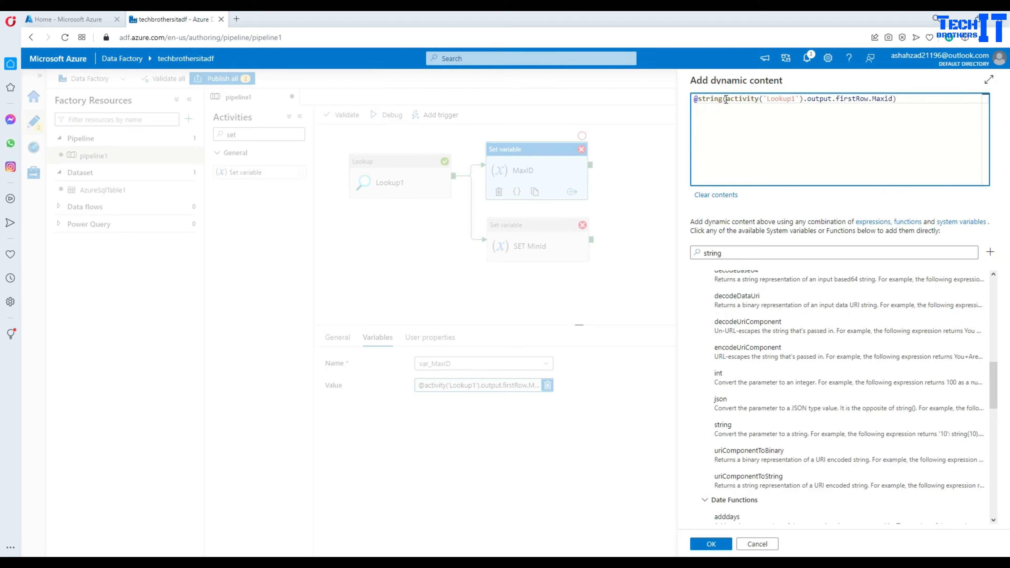
pyautogui.moveTo(727, 99); pyautogui.dragTo(693, 100)
pyautogui.rightClick(699, 100)
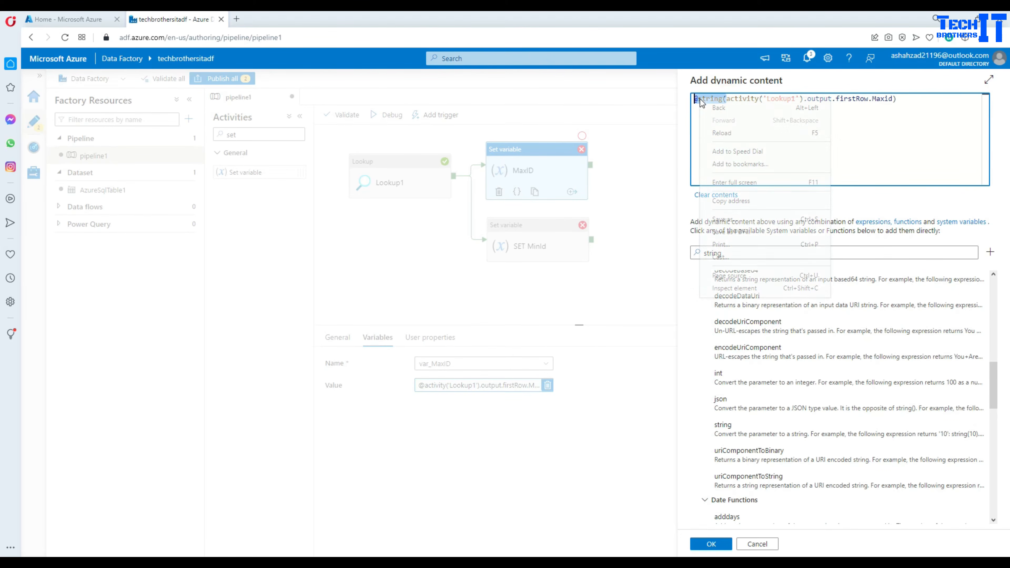
pyautogui.click(882, 147)
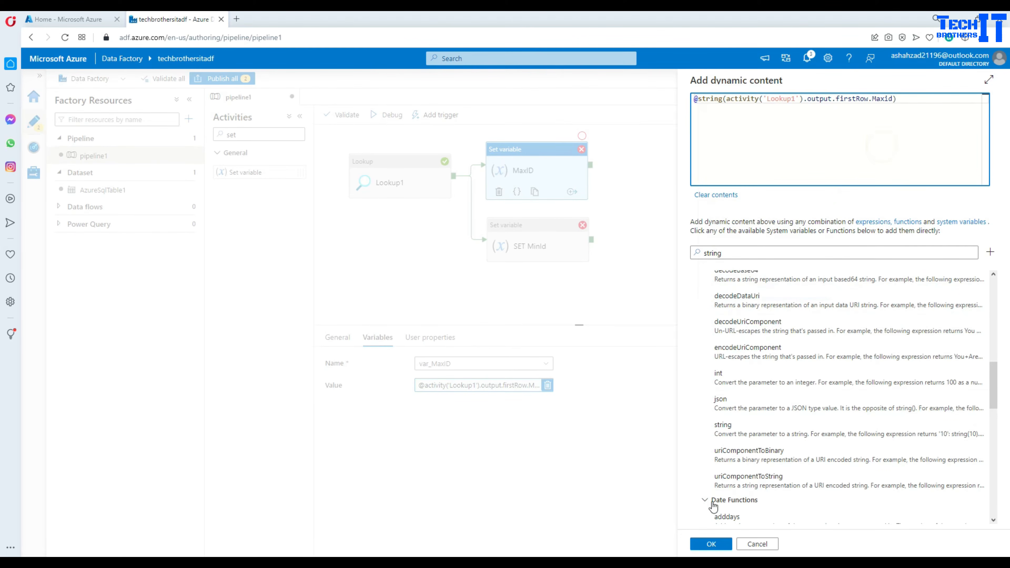
pyautogui.click(710, 544)
pyautogui.click(546, 240)
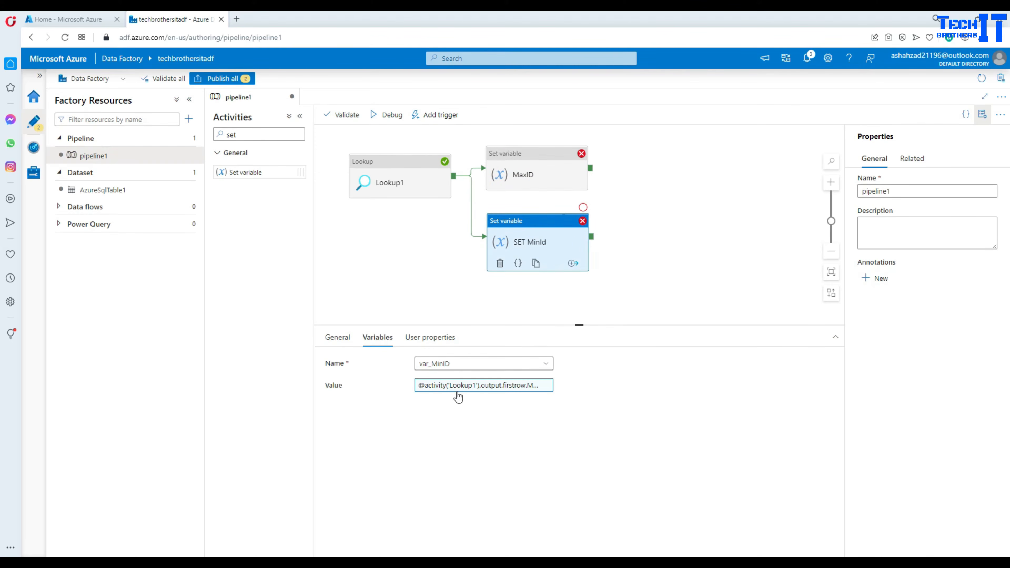
pyautogui.click(462, 387)
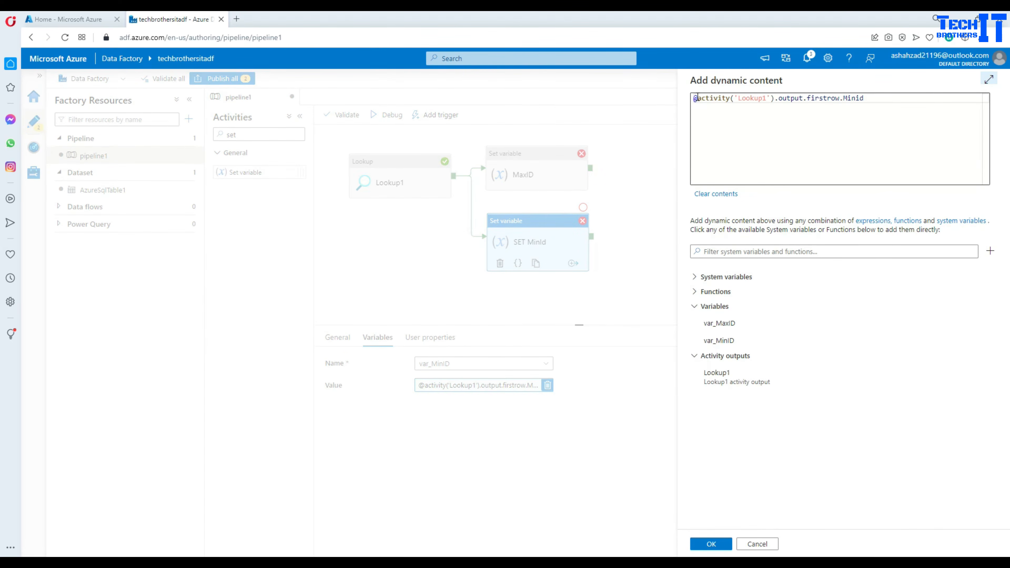
pyautogui.click(697, 98)
pyautogui.write('string')
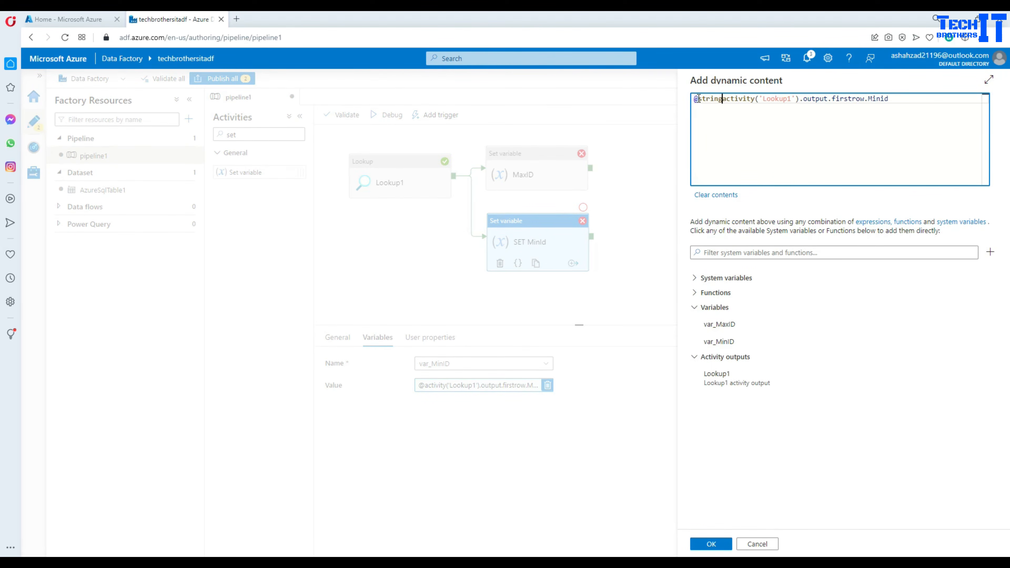
pyautogui.write('(')
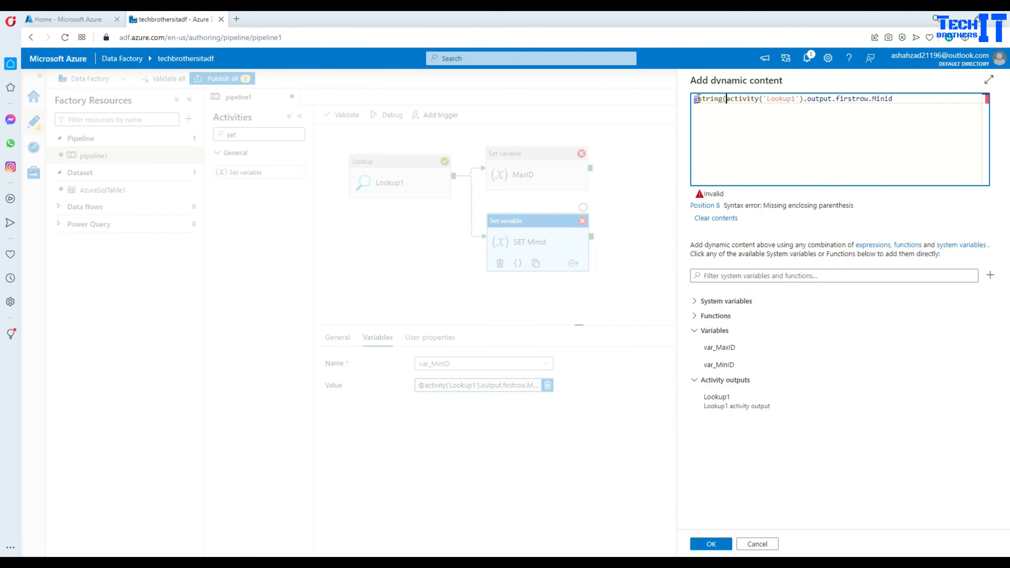
pyautogui.click(908, 98)
pyautogui.write(')')
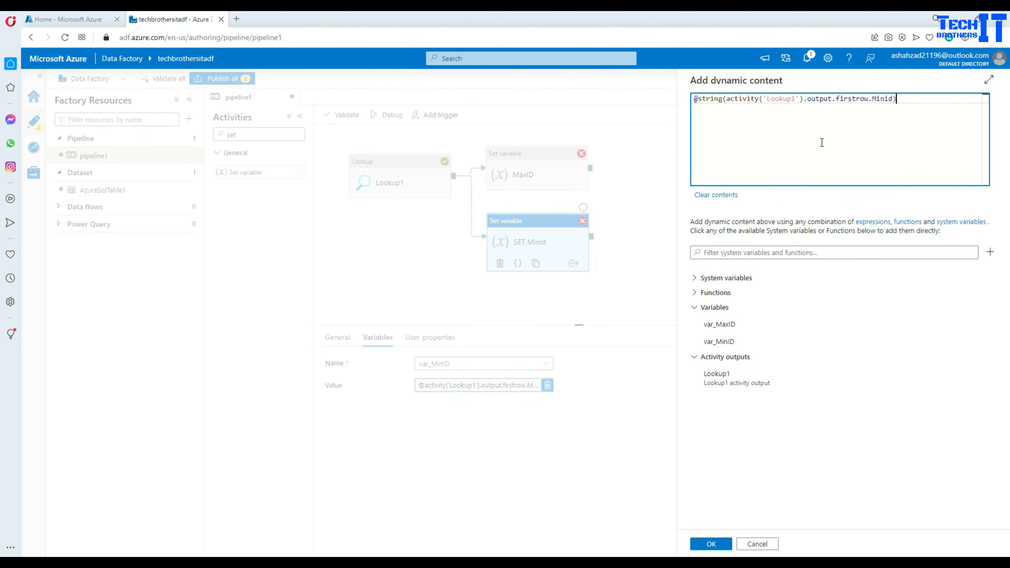
# - Copy the whole Minid expression and paste it below the Select query in SQL Server Management Studio
pyautogui.moveTo(878, 133); pyautogui.dragTo(698, 98)
pyautogui.rightClick(699, 98)
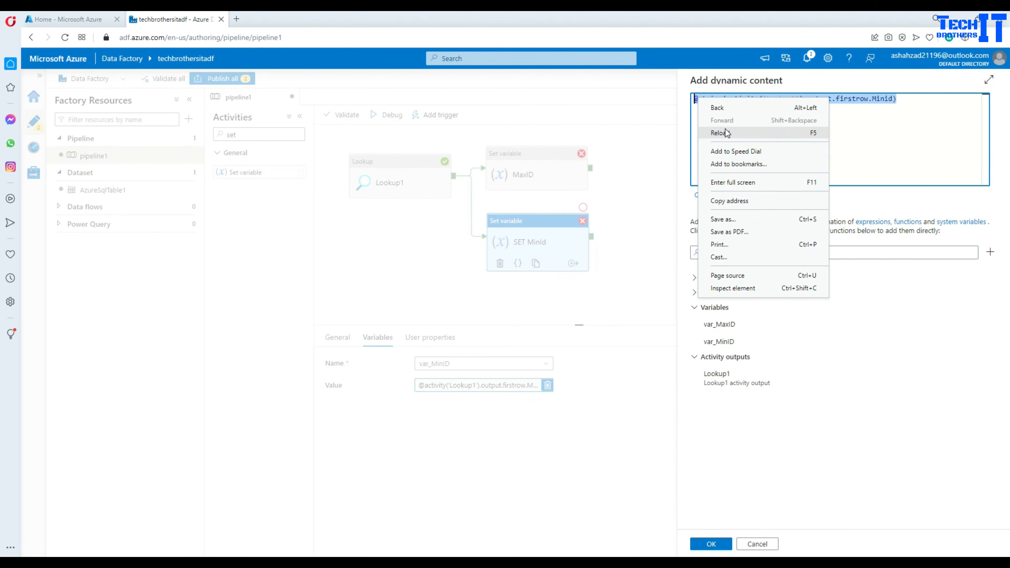
pyautogui.click(891, 135)
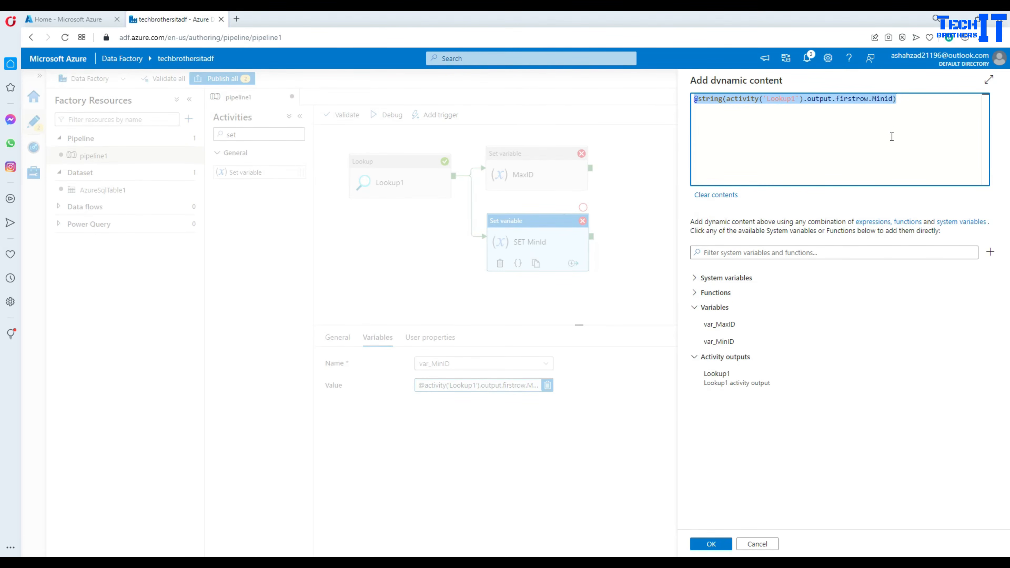
pyautogui.hotkey('alt', 'Tab')
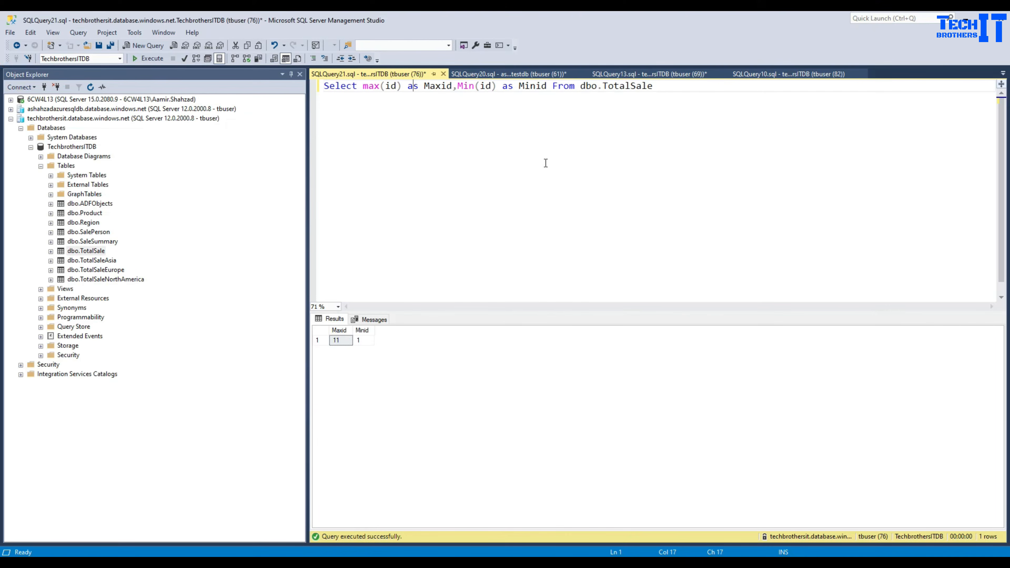
pyautogui.hotkey('ctrl', 'v')
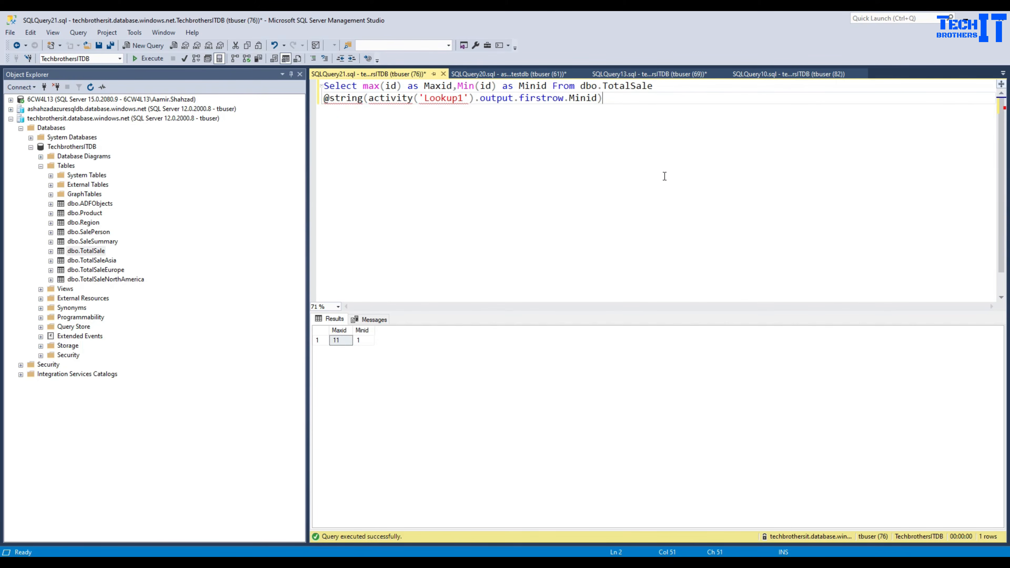
# - Enlarge the query text to 168 %, highlight the activity('Lookup1') part inside string(), and return to Data Factory
pyautogui.scroll(12, 665, 177)
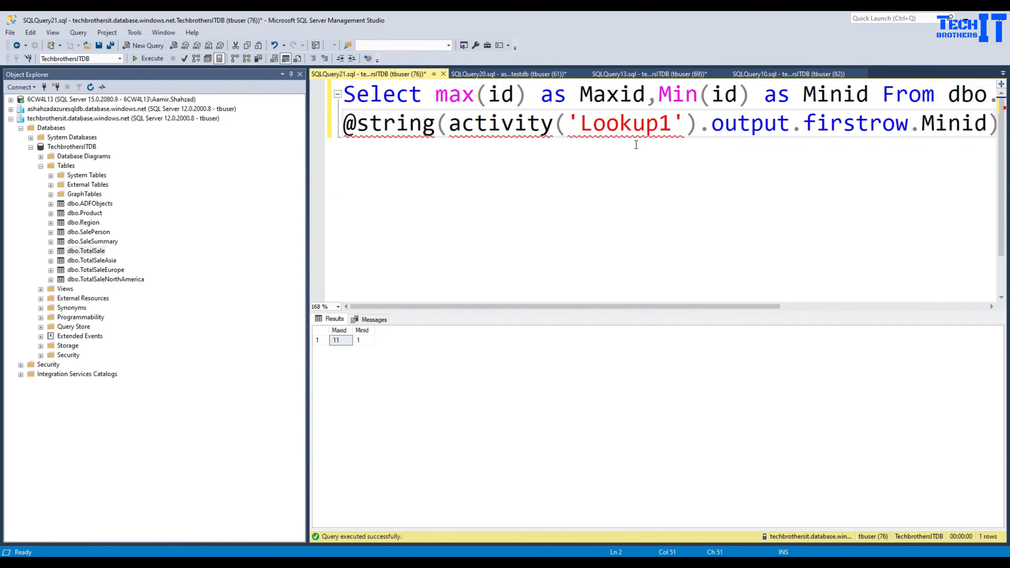
pyautogui.scroll(-3, 636, 144)
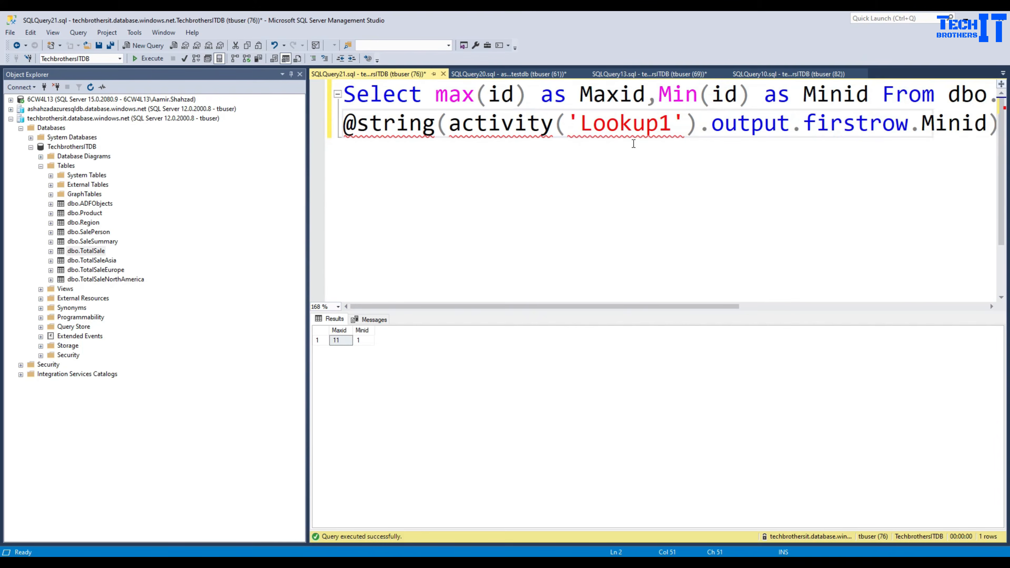
pyautogui.moveTo(344, 124); pyautogui.dragTo(949, 124)
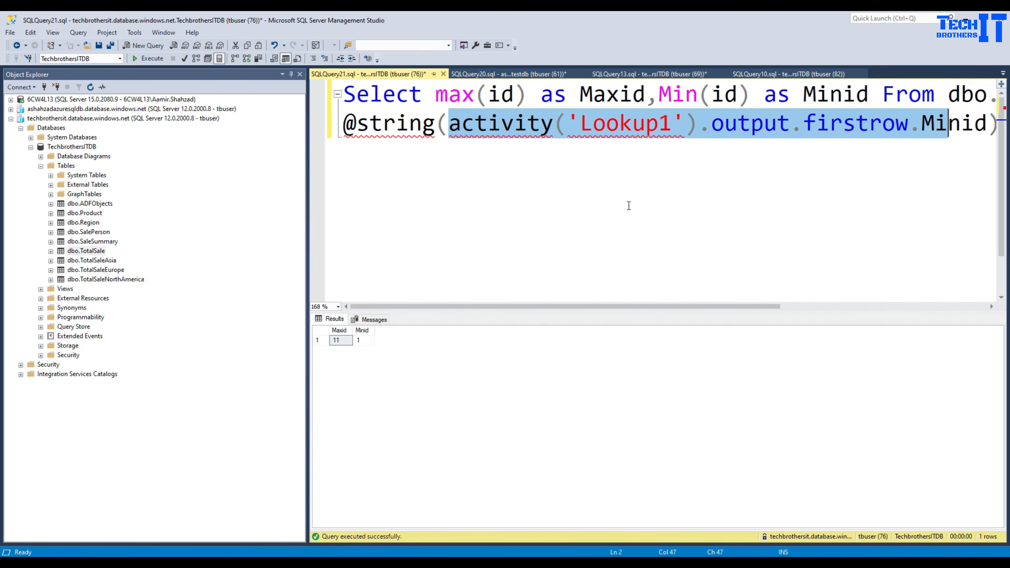
pyautogui.scroll(-3, 629, 205)
pyautogui.click(612, 180)
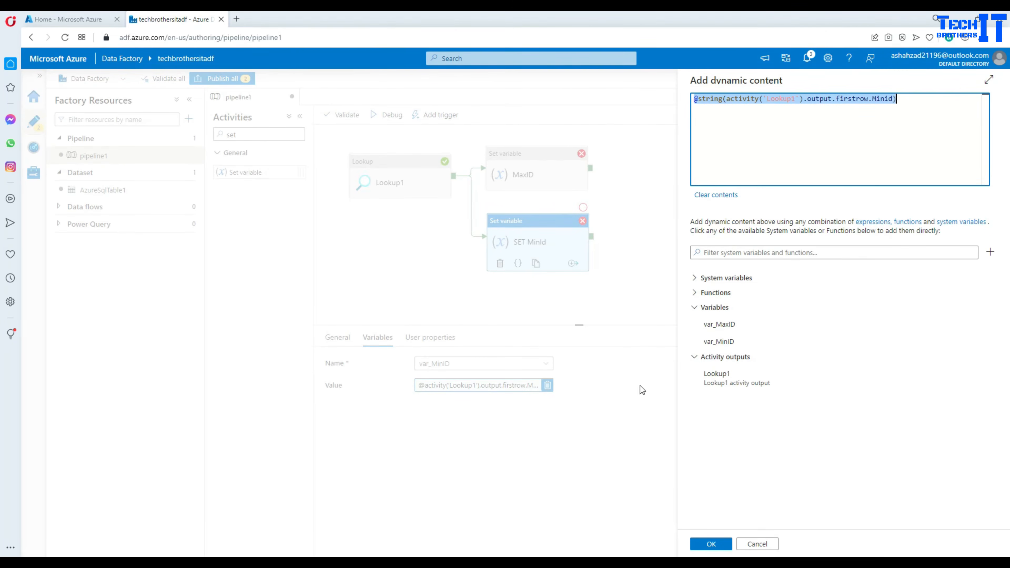
# - Apply the SET MinId expression, debug the pipeline, and refresh the run output
pyautogui.click(719, 546)
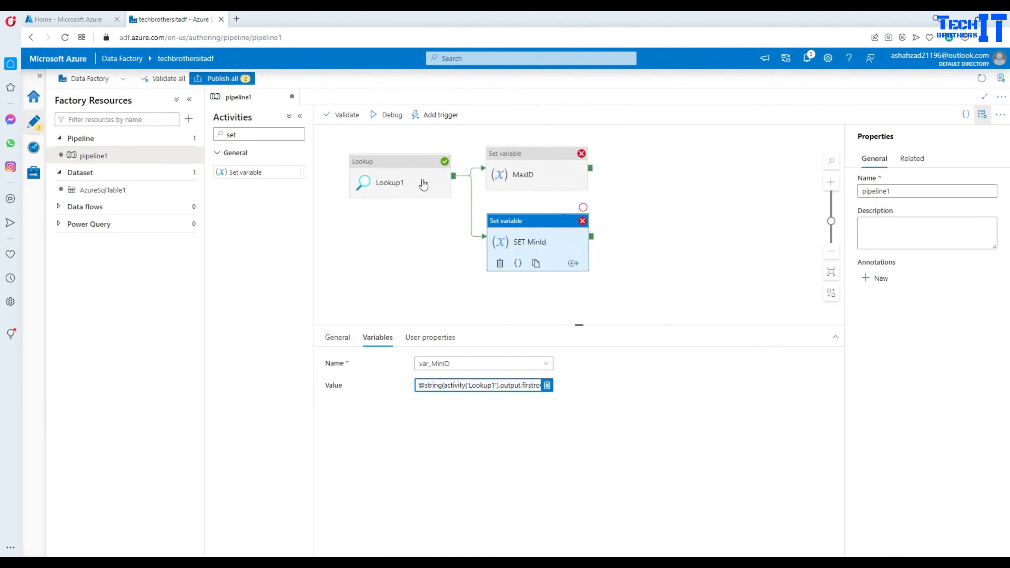
pyautogui.click(384, 115)
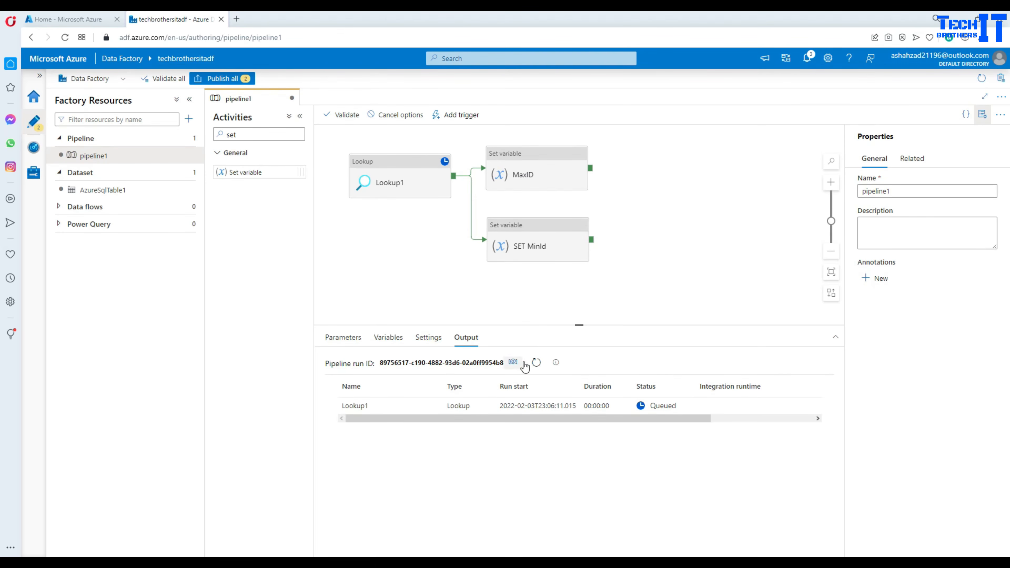
pyautogui.click(536, 362)
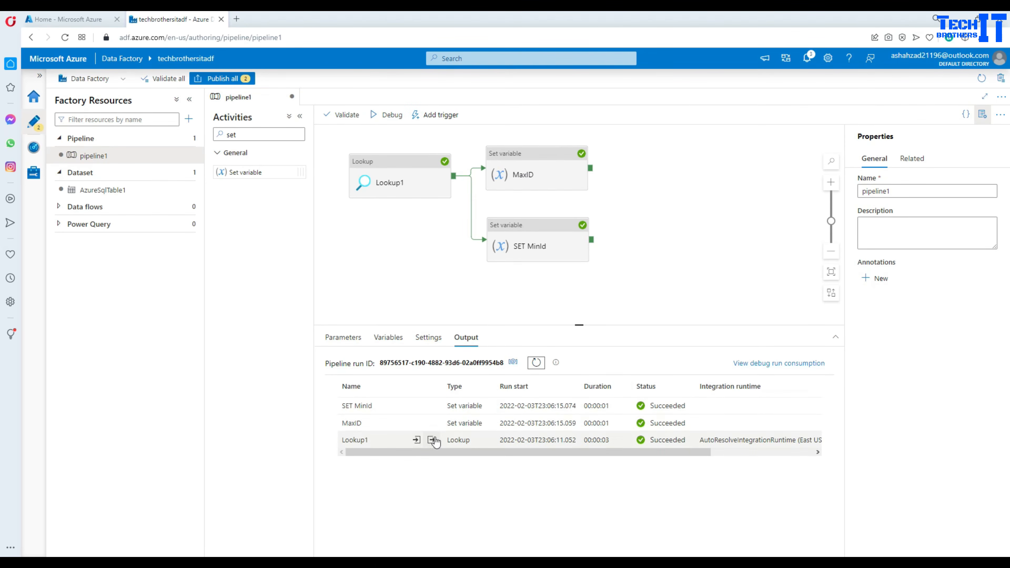
# - Check the firstRow and Maxid entries in the Lookup1 activity's output, and close the output
pyautogui.click(434, 440)
pyautogui.doubleClick(339, 318)
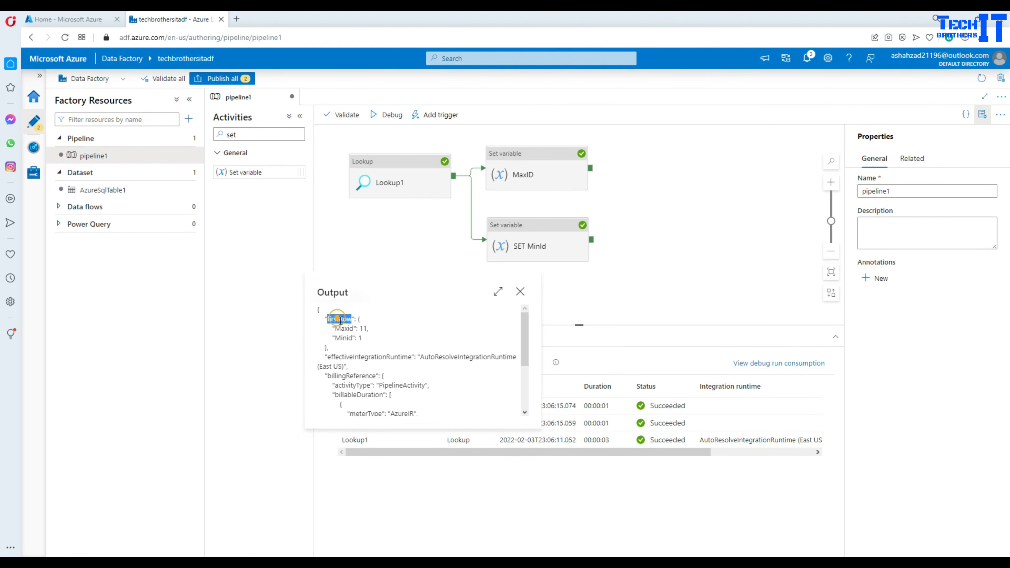
pyautogui.doubleClick(345, 329)
pyautogui.click(520, 292)
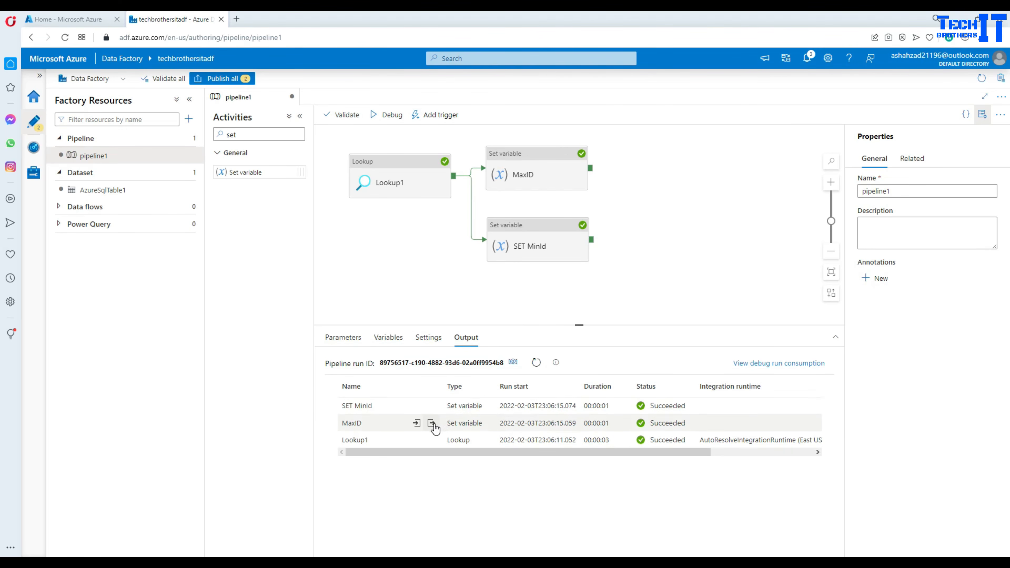
# - Check the variable name and value in the MaxID activity's output, close it, and open the SET MinId output
pyautogui.click(431, 423)
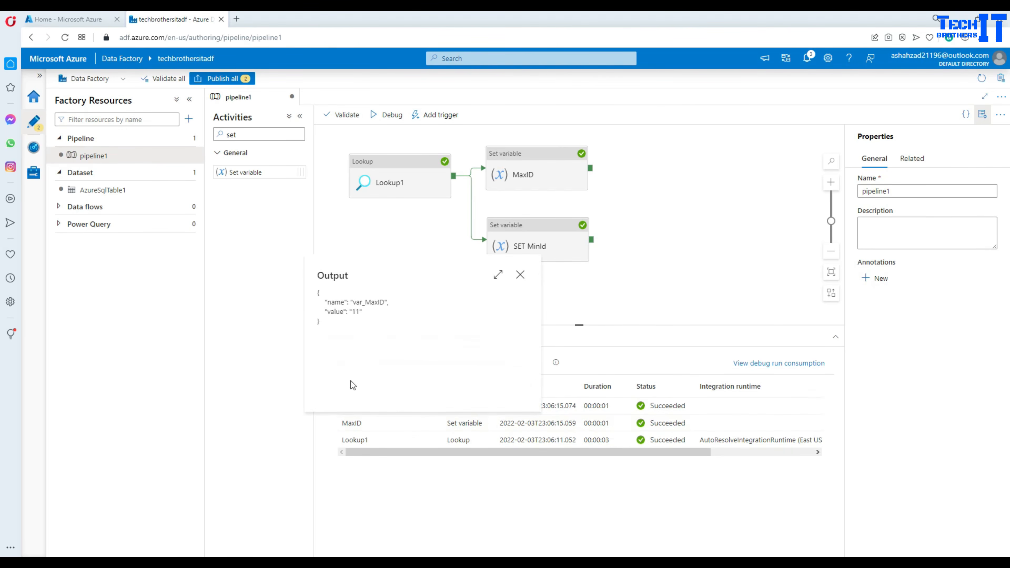
pyautogui.doubleClick(355, 301)
pyautogui.doubleClick(355, 312)
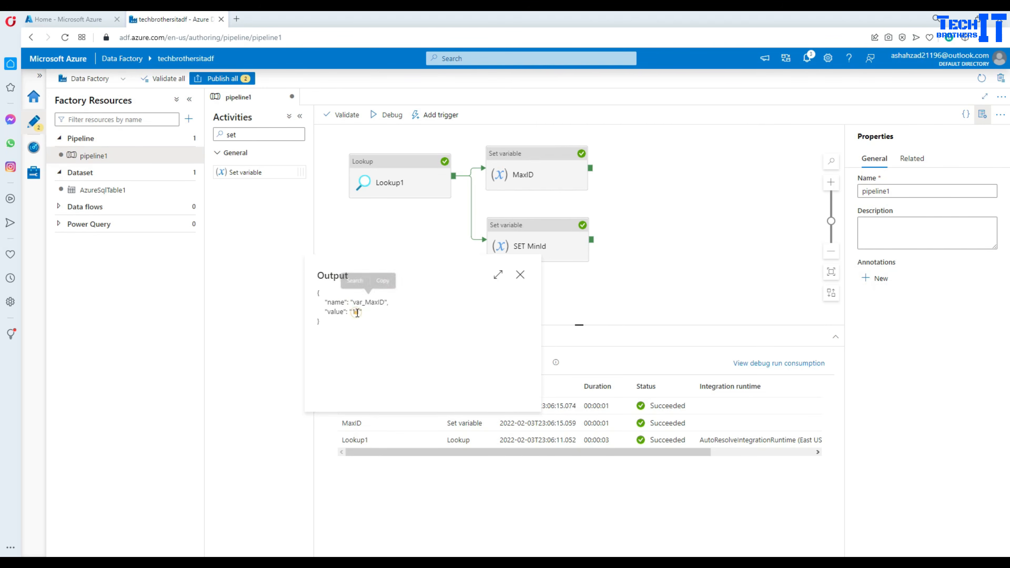
pyautogui.click(523, 278)
pyautogui.click(431, 406)
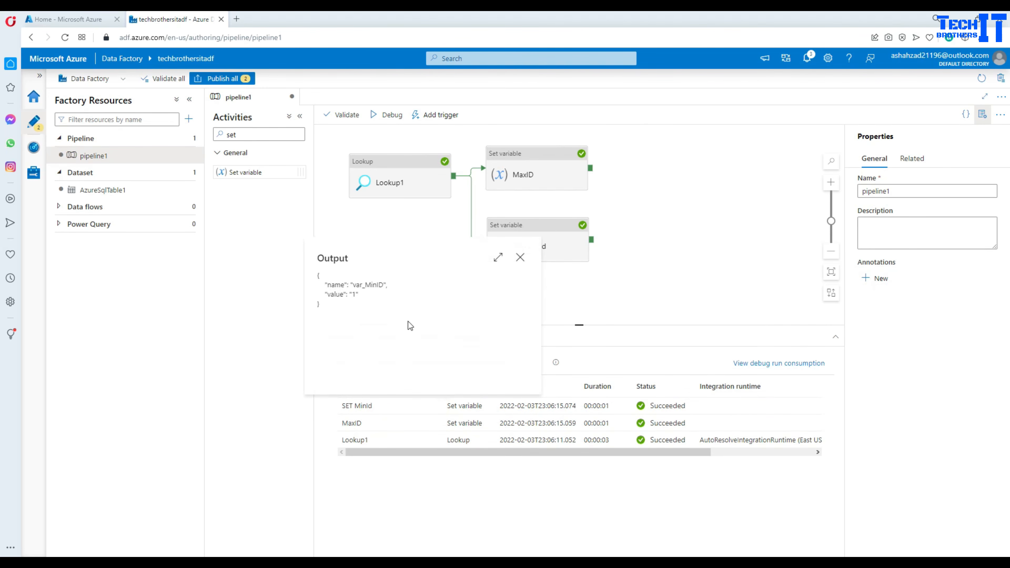
# - Check the variable name and value in the SET MinId activity's output, and close the output
pyautogui.moveTo(354, 283); pyautogui.dragTo(384, 285)
pyautogui.click(356, 293)
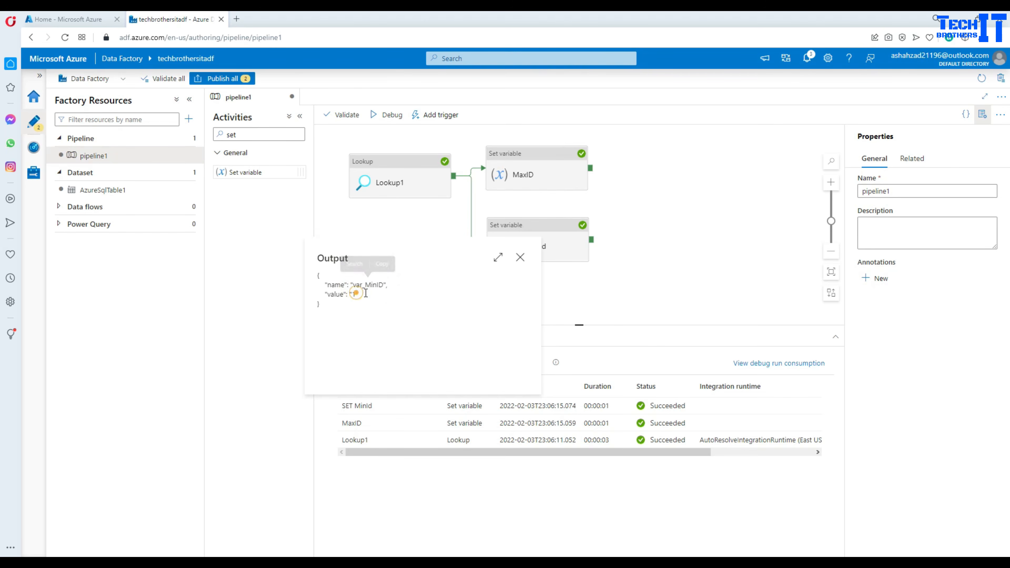
pyautogui.click(525, 262)
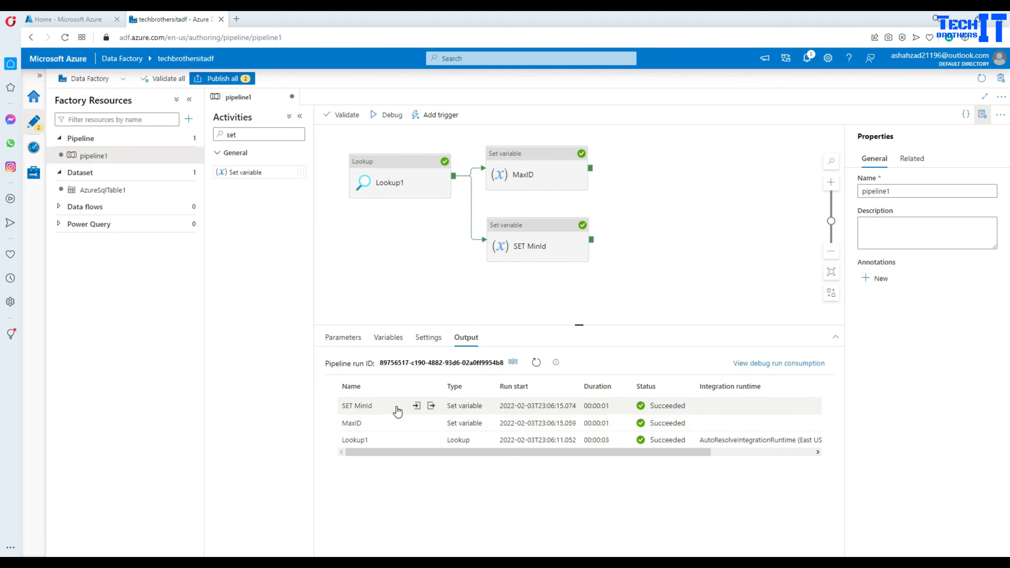
pyautogui.moveTo(390, 424)
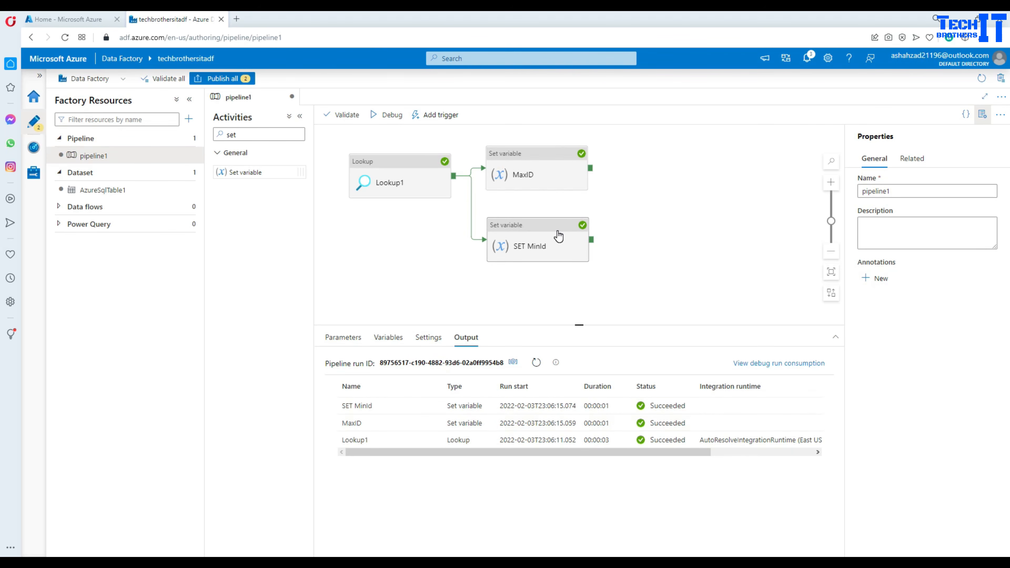
# - Search the activities for "data" and add a Data flow activity to the canvas beside the two Set variable activities
pyautogui.moveTo(254, 136); pyautogui.dragTo(193, 136)
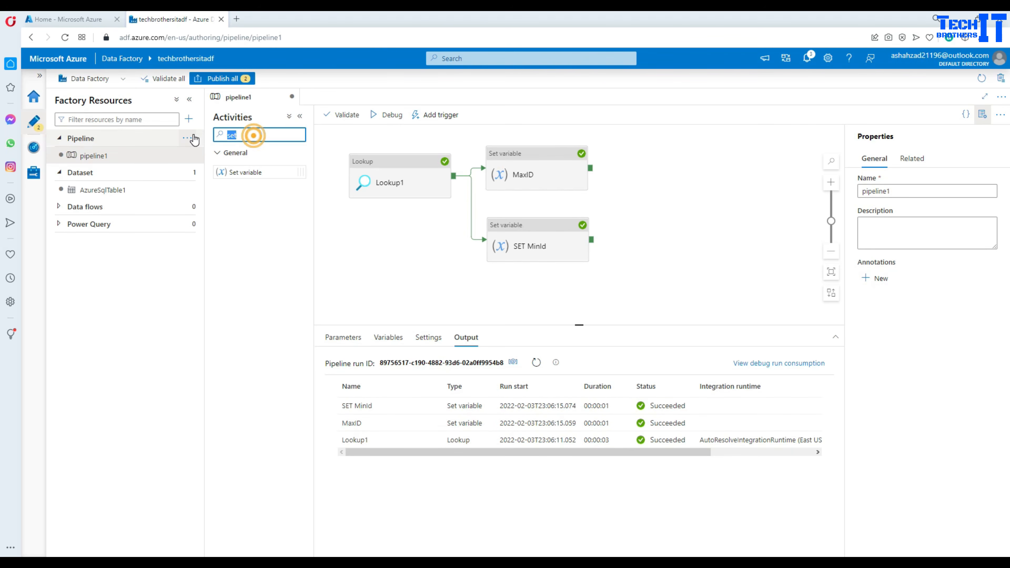
pyautogui.press('BackSpace')
pyautogui.write('data')
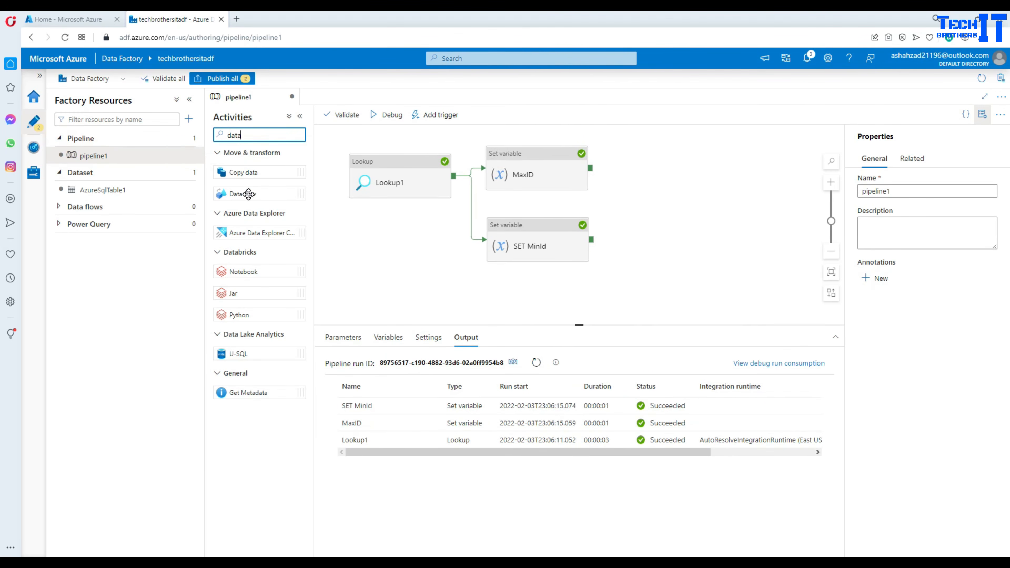
pyautogui.moveTo(238, 194); pyautogui.dragTo(677, 203)
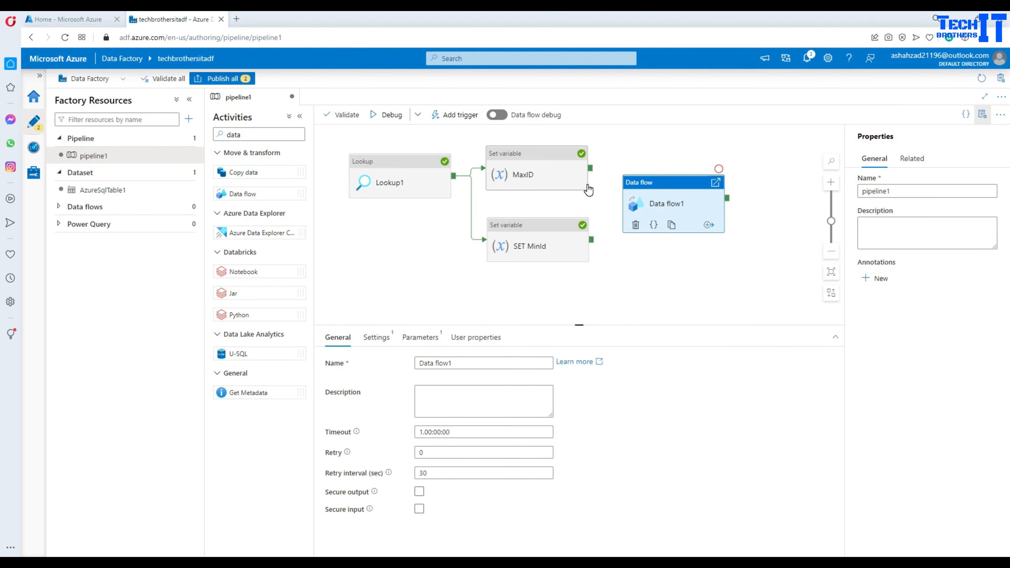
# - Connect the MaxID activity's success output to the Data flow activity and move the Data flow level with MaxID
pyautogui.moveTo(593, 168); pyautogui.dragTo(672, 230)
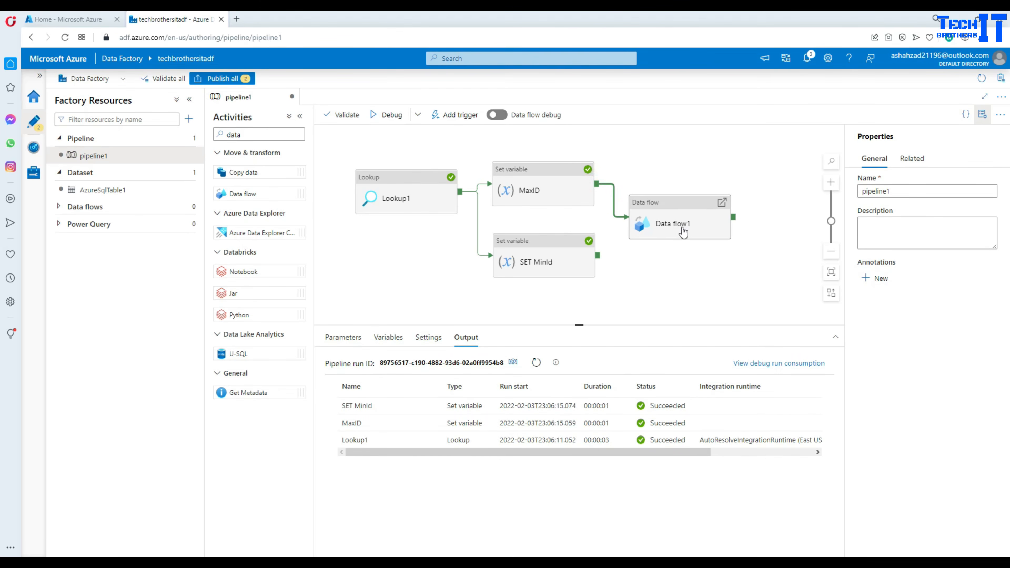
pyautogui.click(675, 202)
pyautogui.moveTo(675, 184); pyautogui.dragTo(677, 174)
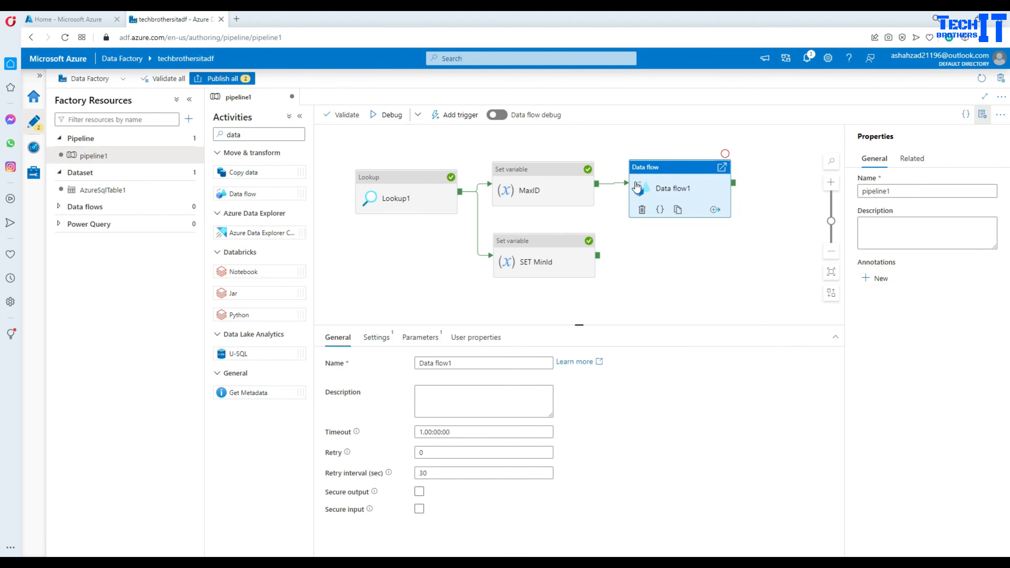